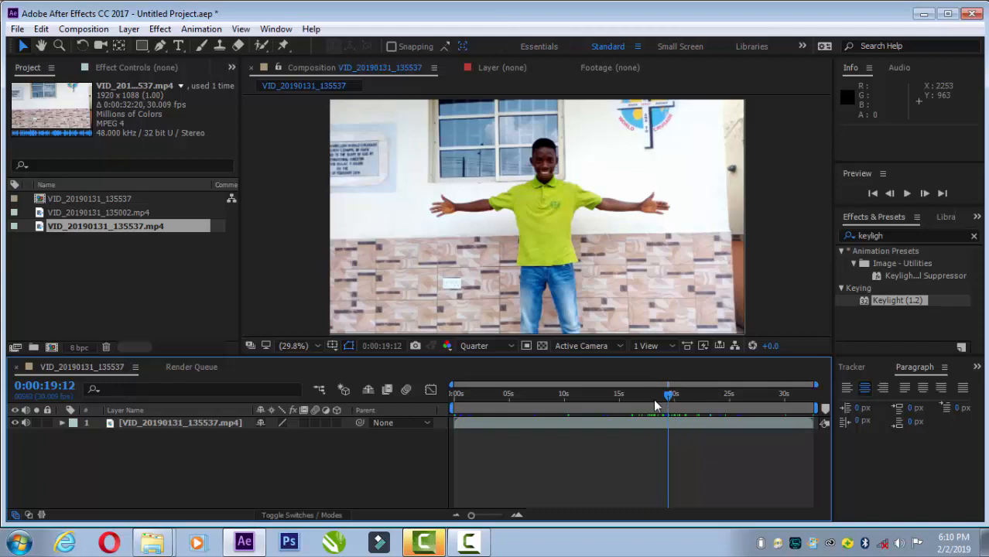
Step: Scrub through the clip and park the playhead at 0:00:18:02, where the person stands with hands at the waist
left_click_drag(654, 399, 660, 400)
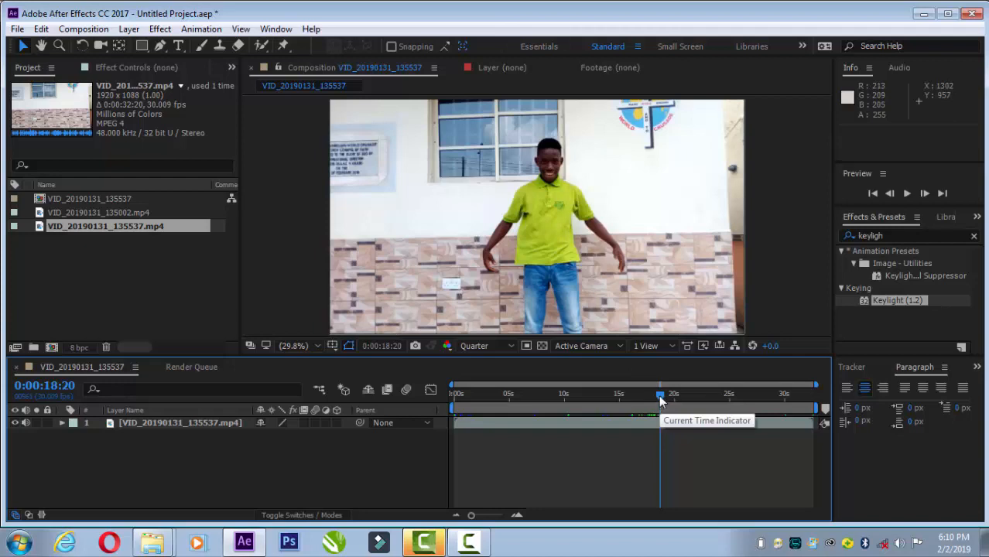
left_click_drag(659, 394, 663, 395)
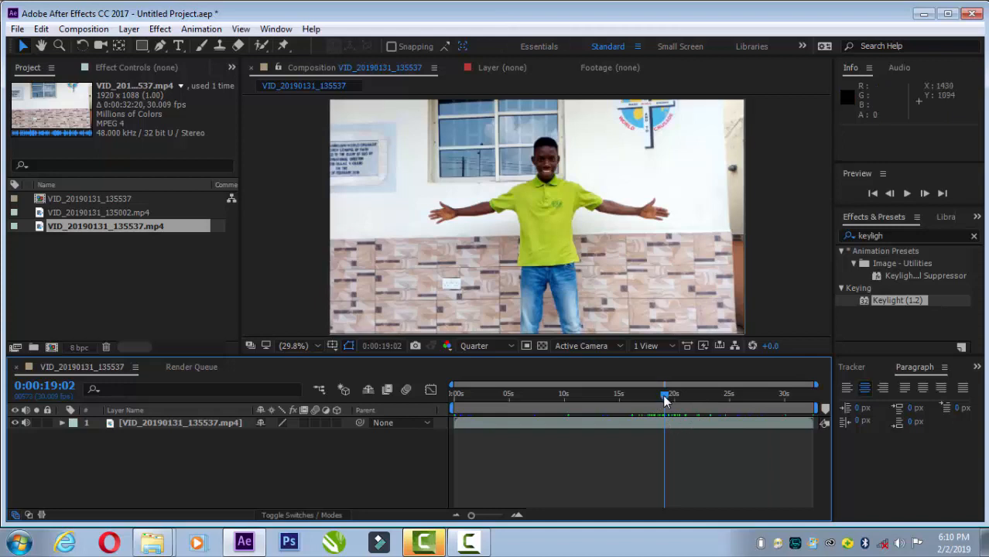
key("Home")
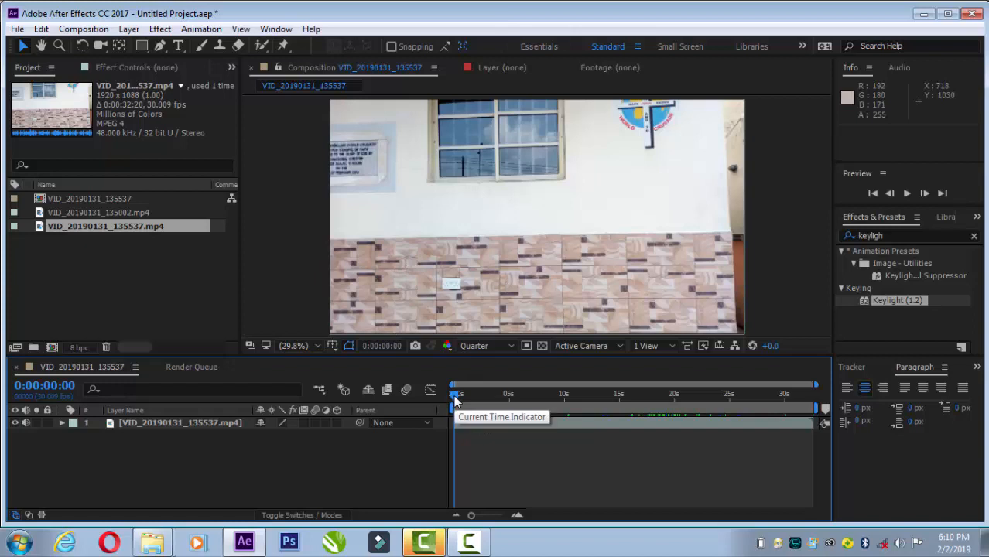
left_click_drag(662, 399, 657, 399)
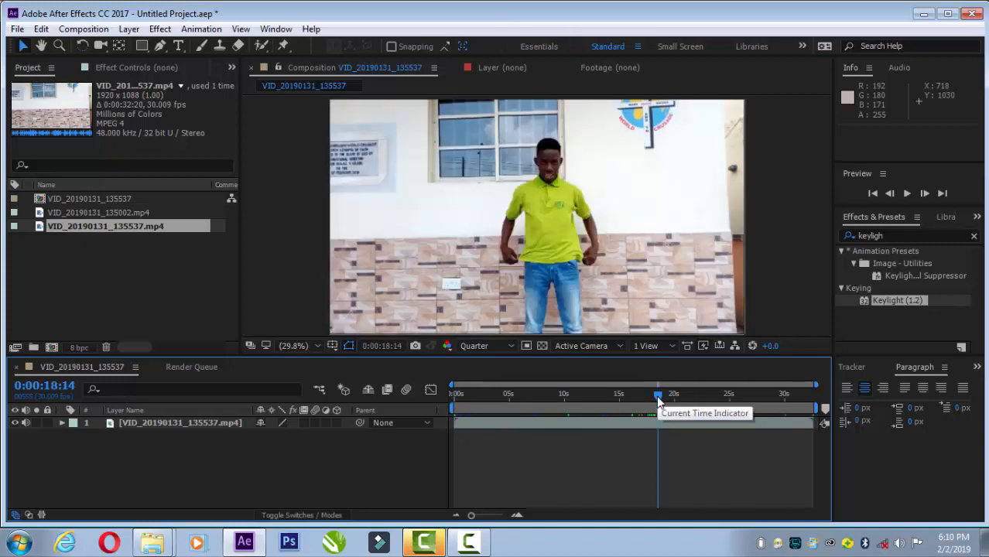
left_click_drag(658, 401, 651, 397)
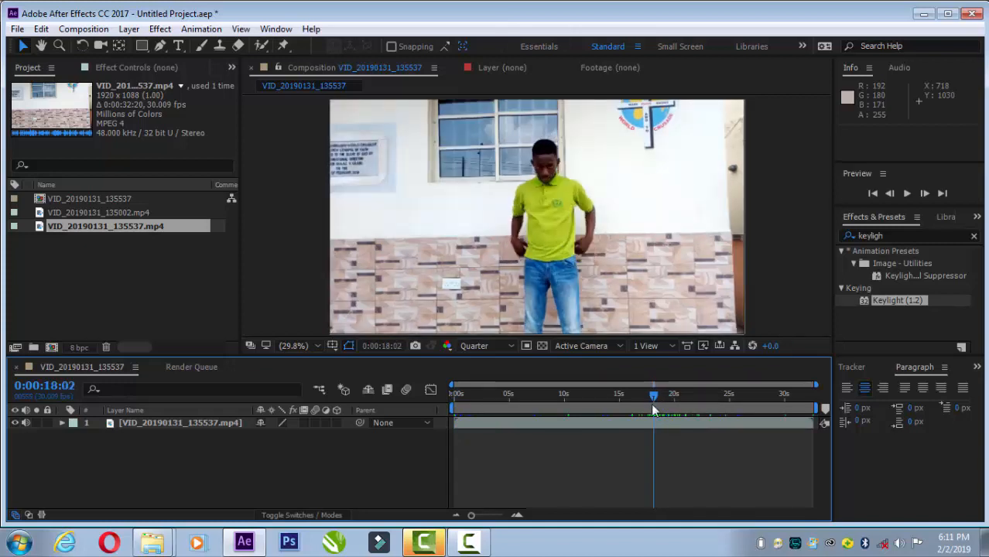
Step: Duplicate the video layer and trim the start of the upper copy to 0:00:18:02
left_click(640, 429)
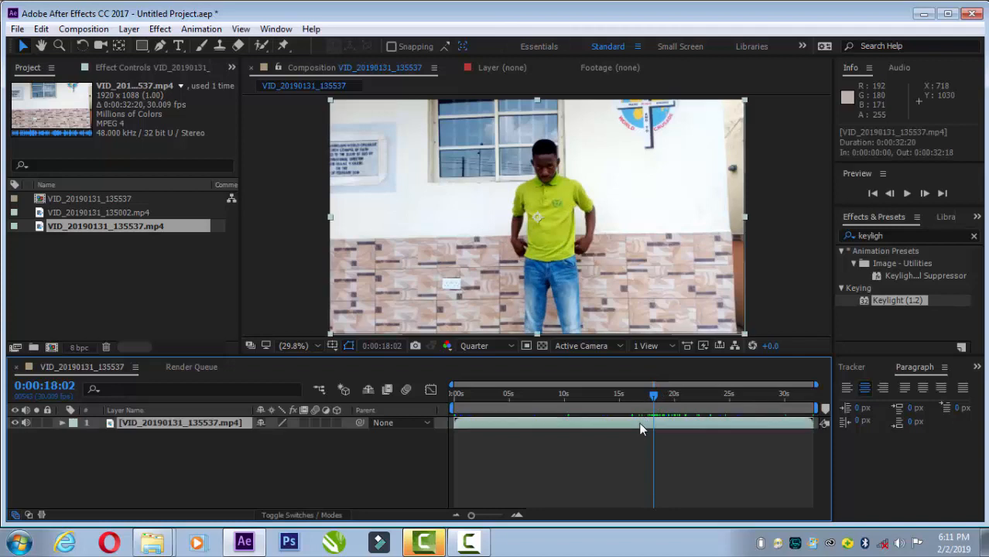
key("ctrl+d")
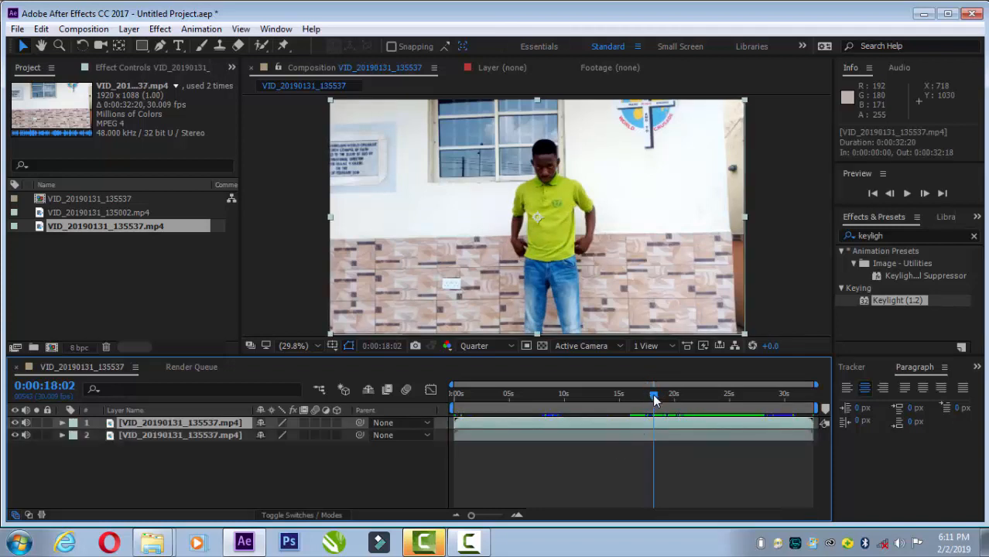
mouse_move(653, 394)
left_mouse_down()
mouse_move(598, 401)
mouse_move(642, 412)
mouse_move(645, 396)
mouse_move(653, 401)
left_mouse_up()
left_click_drag(567, 422, 454, 424)
key("alt+bracketleft")
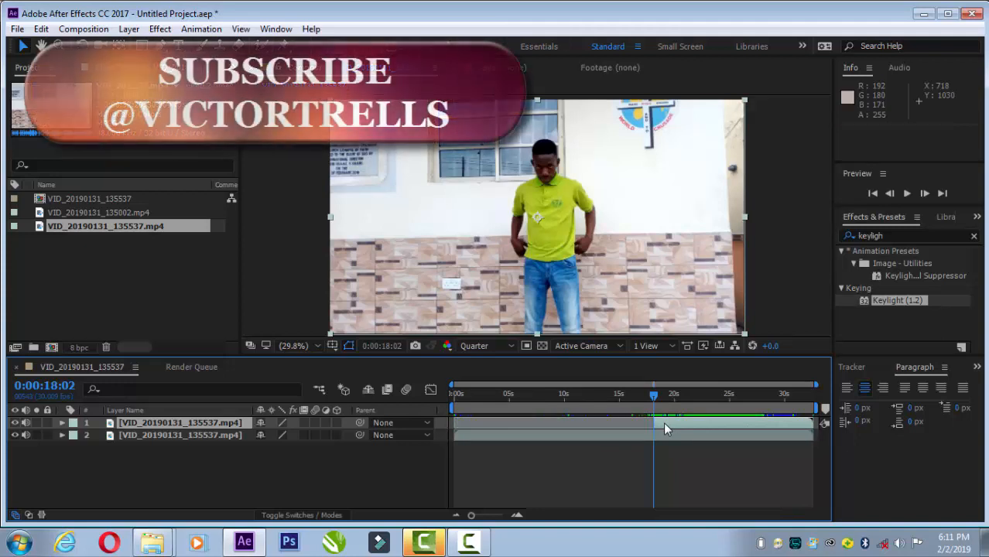
Step: Shift the trimmed top layer to the composition's start, with its in point at about -0:00:00:02
left_click_drag(671, 423, 479, 434)
left_click_drag(655, 393, 459, 398)
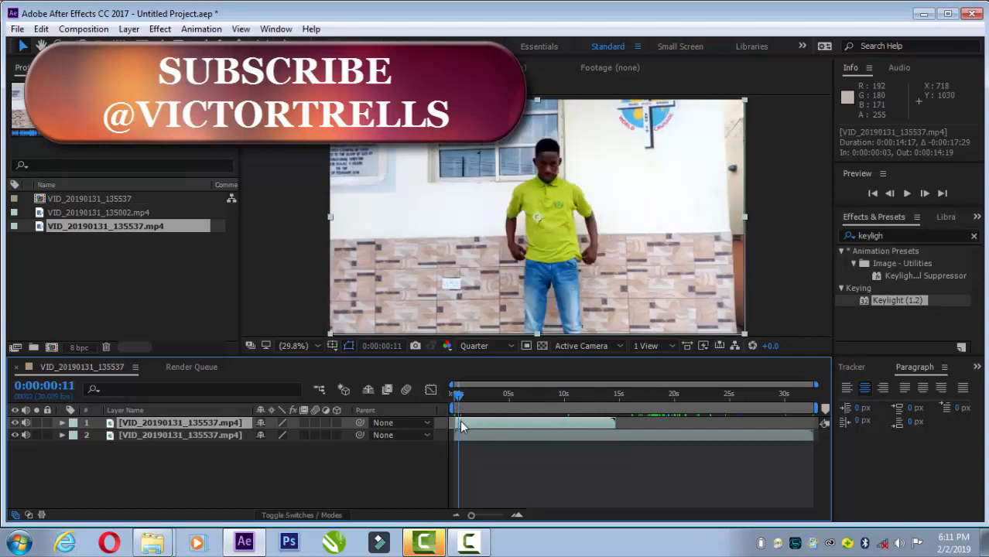
left_click_drag(461, 427, 431, 388)
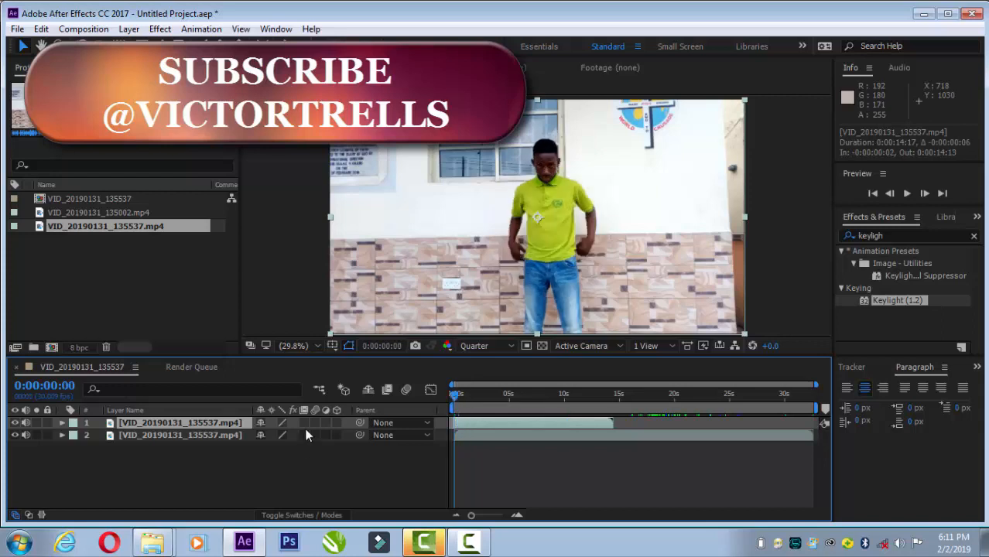
Step: Rename the full-length bottom video layer as background
left_click(204, 436)
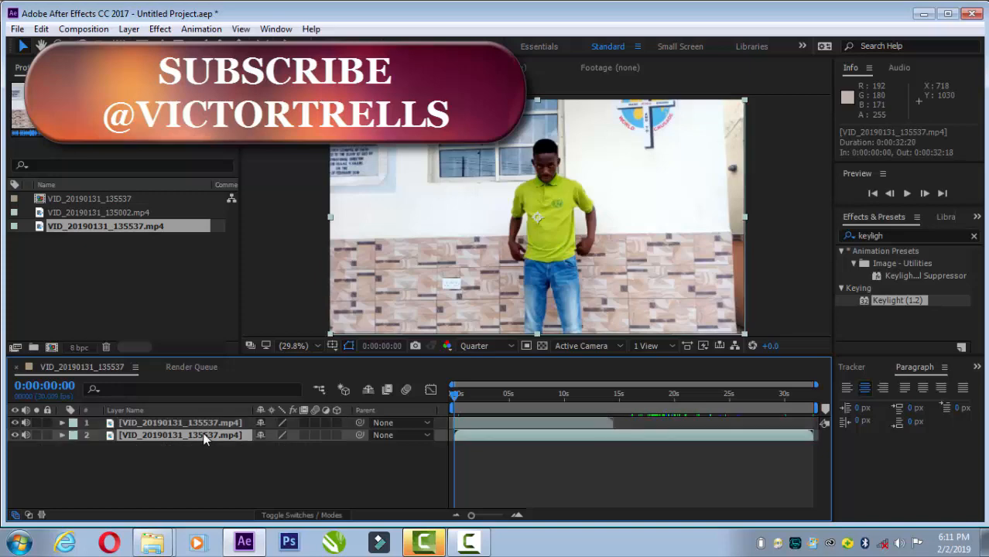
right_click(205, 438)
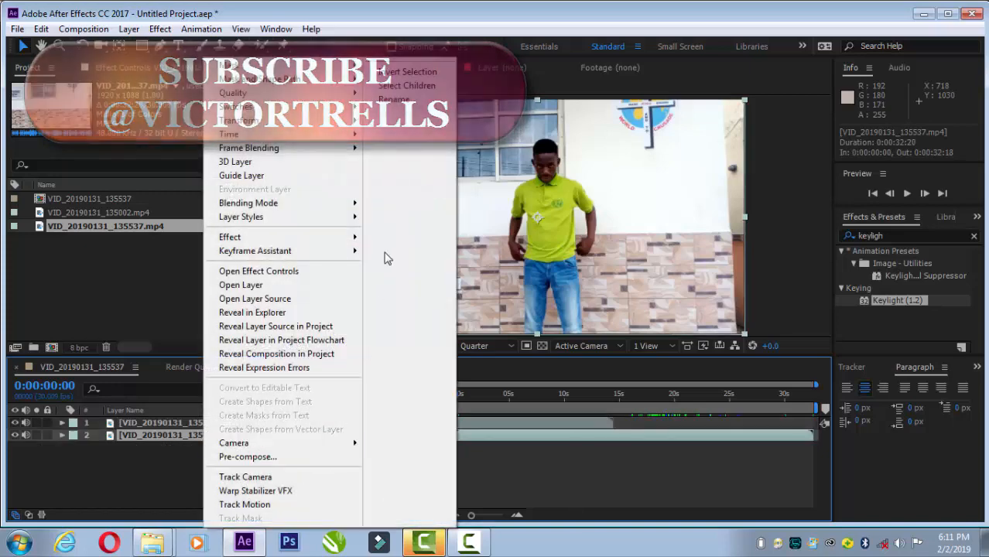
left_click(422, 101)
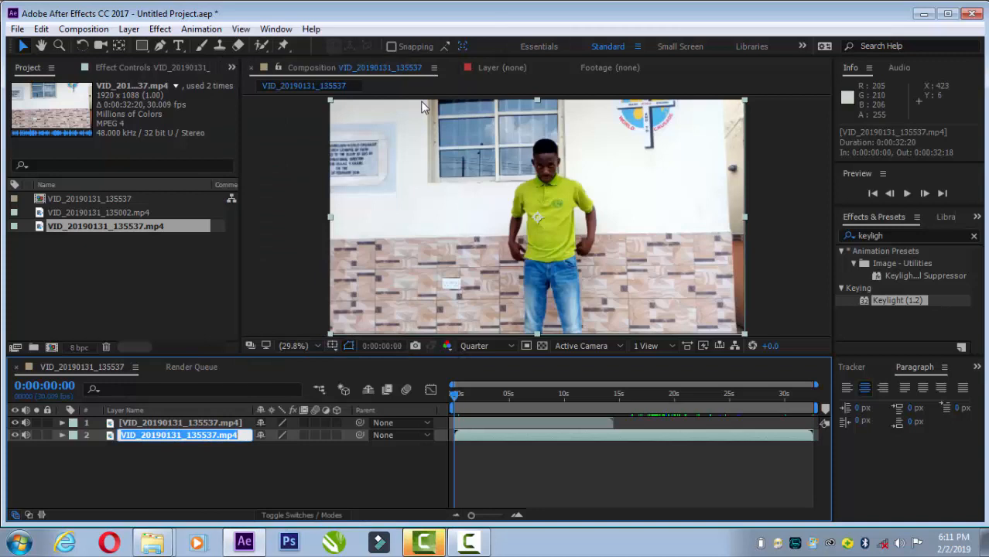
type("ba")
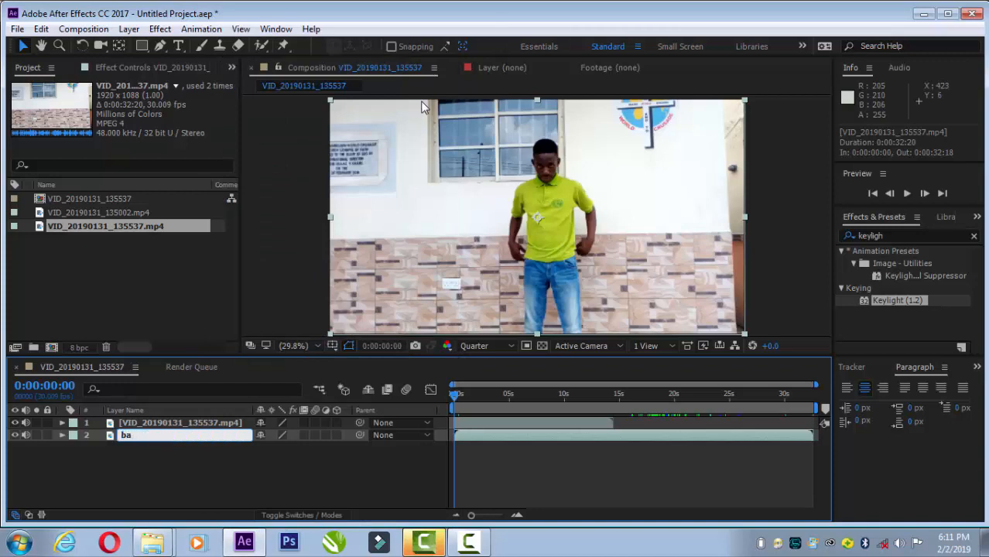
type("ckground")
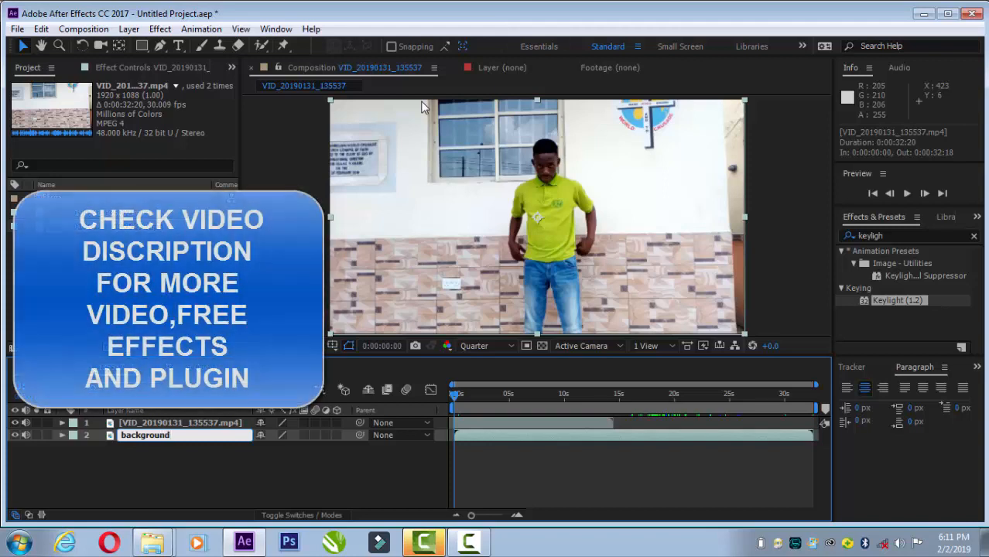
key("Return")
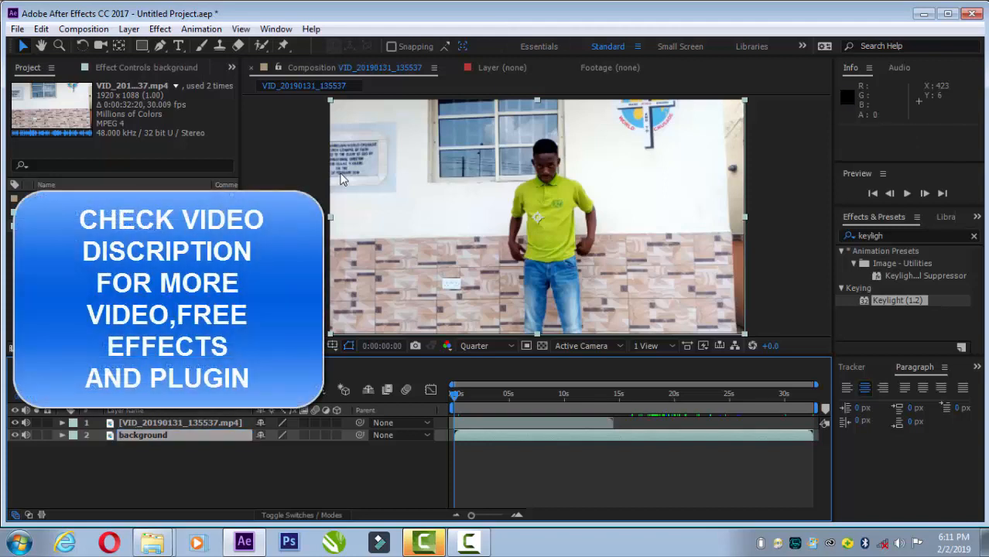
left_click(178, 453)
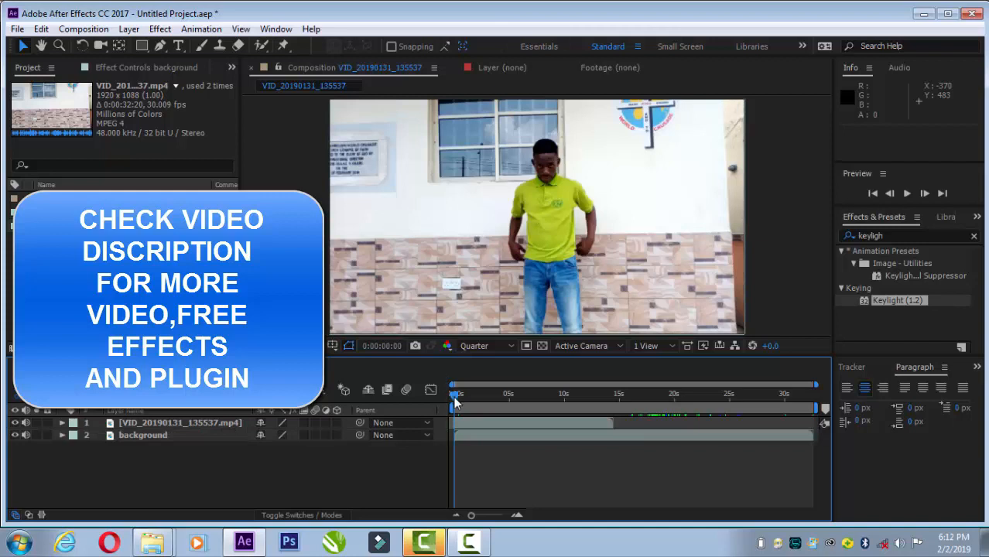
Step: Duplicate the trimmed video layer and return the playhead to 0:00:00:00
left_click_drag(455, 395, 464, 420)
left_click(465, 422)
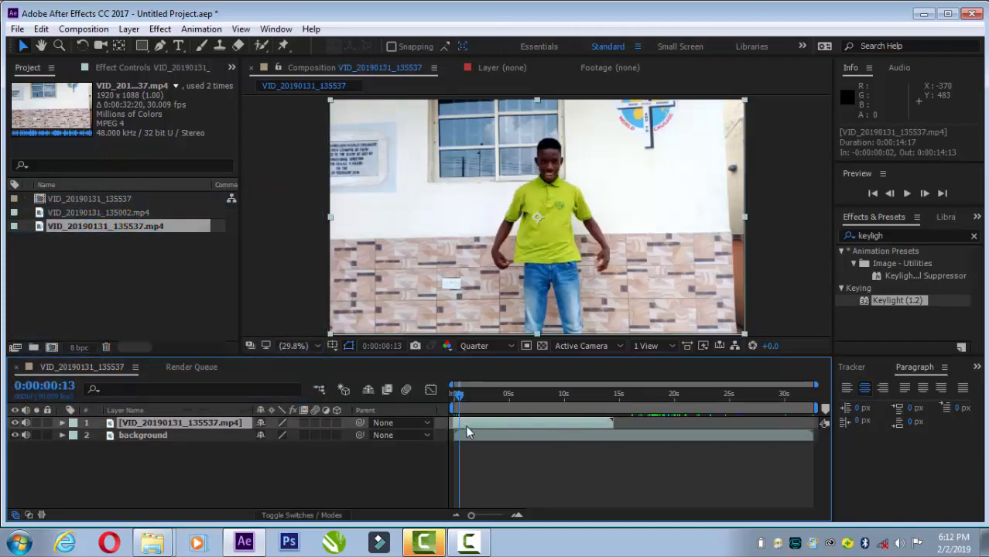
key("ctrl+d")
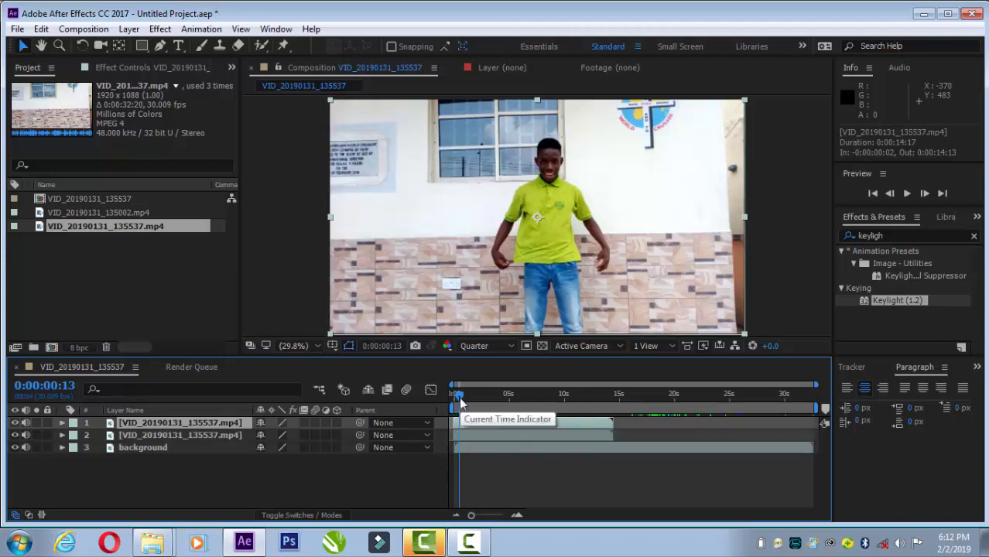
left_click_drag(460, 403, 454, 404)
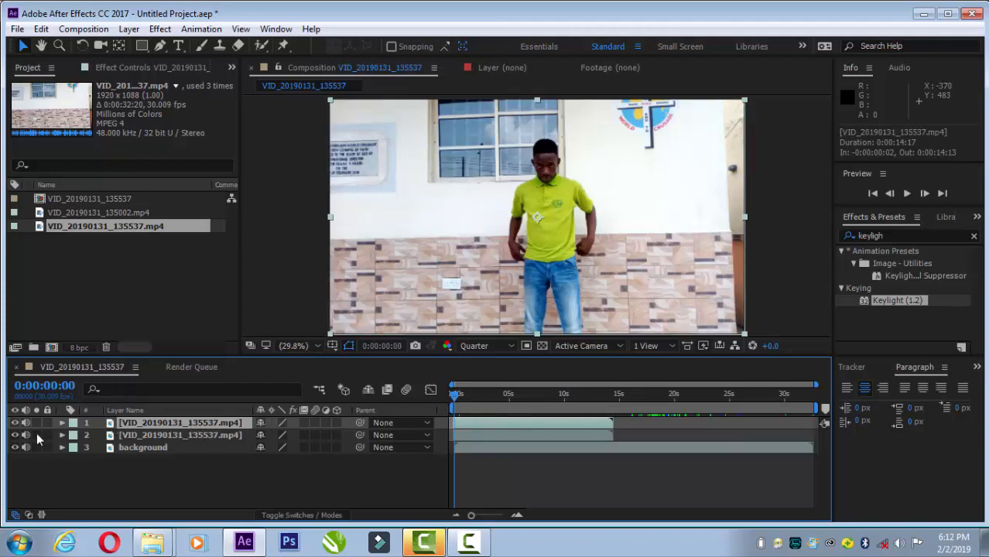
Step: Rename the topmost trimmed video layer as human
left_click(195, 435)
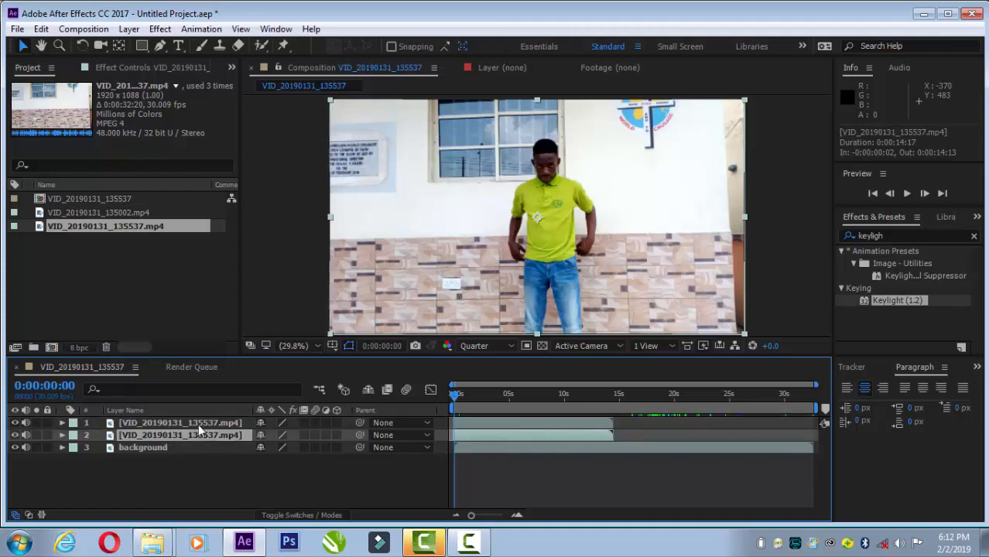
left_click(198, 424)
right_click(199, 424)
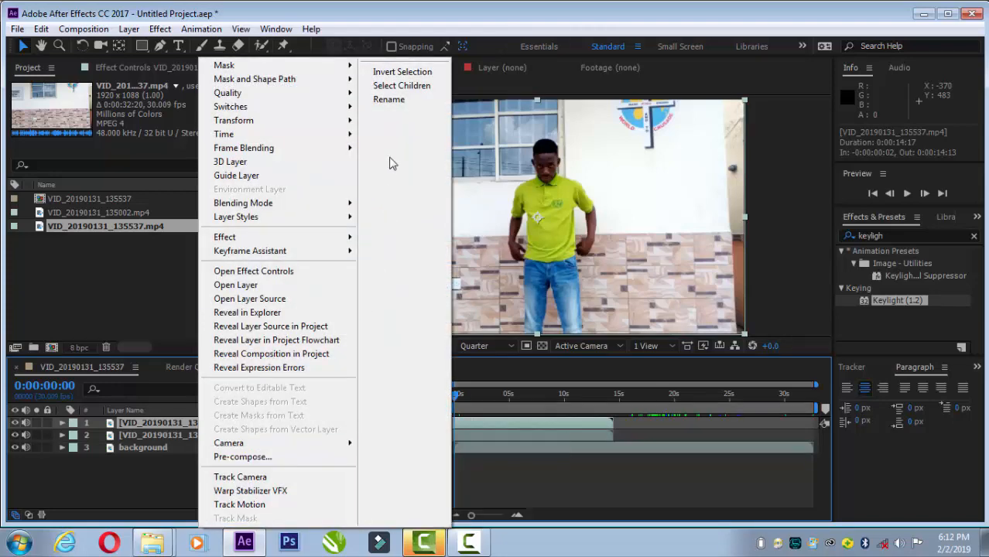
left_click(389, 100)
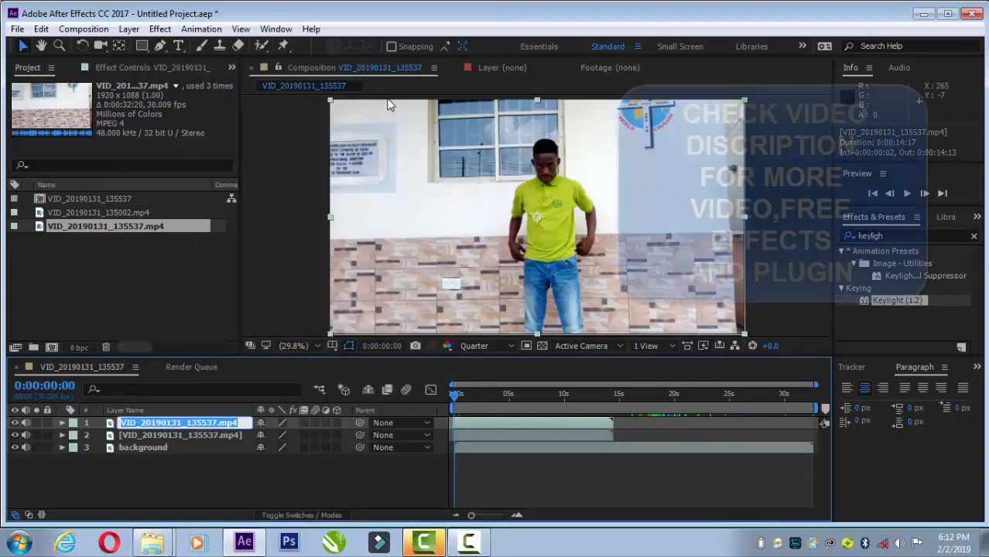
type("hum")
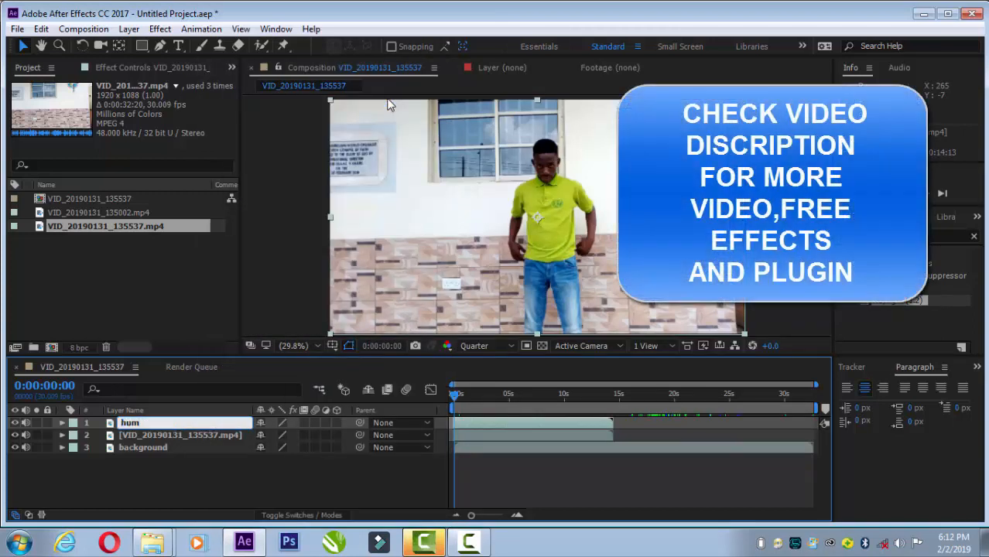
type("an")
key("Return")
Step: Rename the second trimmed video layer, between human and background, as keylight
left_click(170, 432)
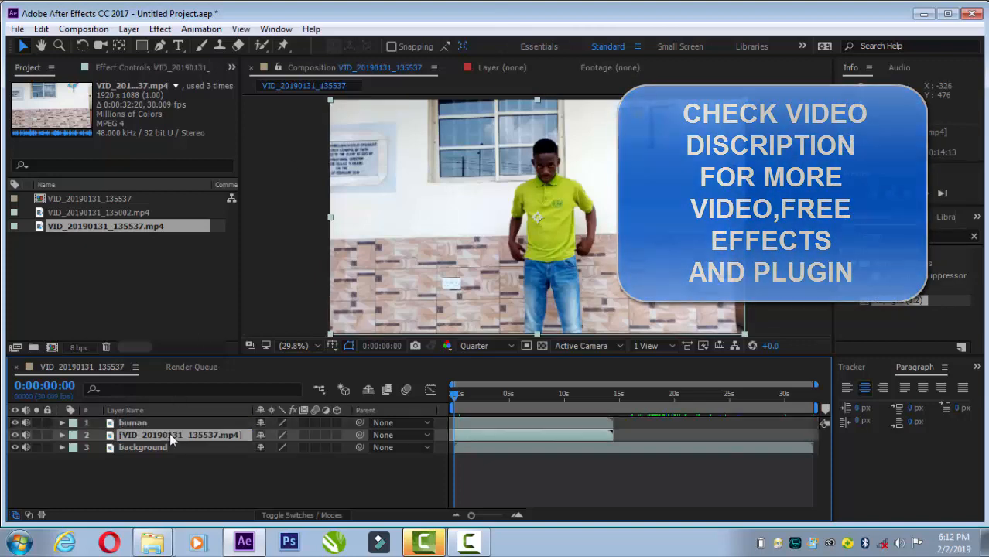
right_click(170, 432)
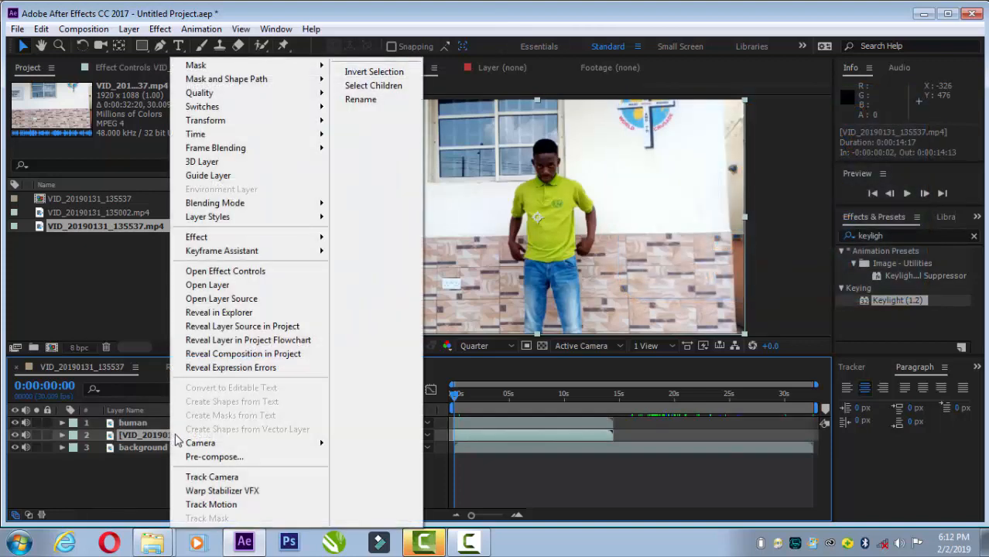
left_click(377, 102)
type("k")
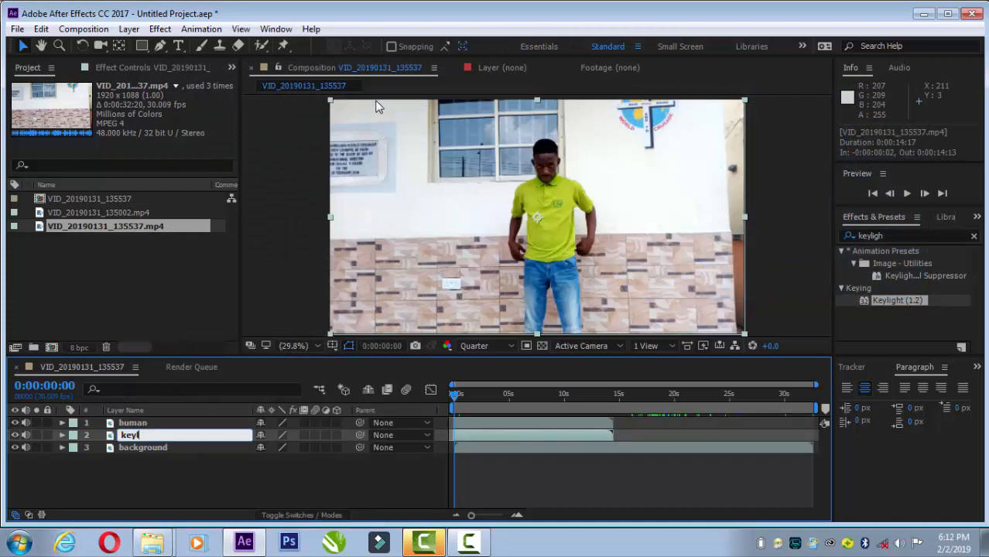
type("eylight")
key("Return")
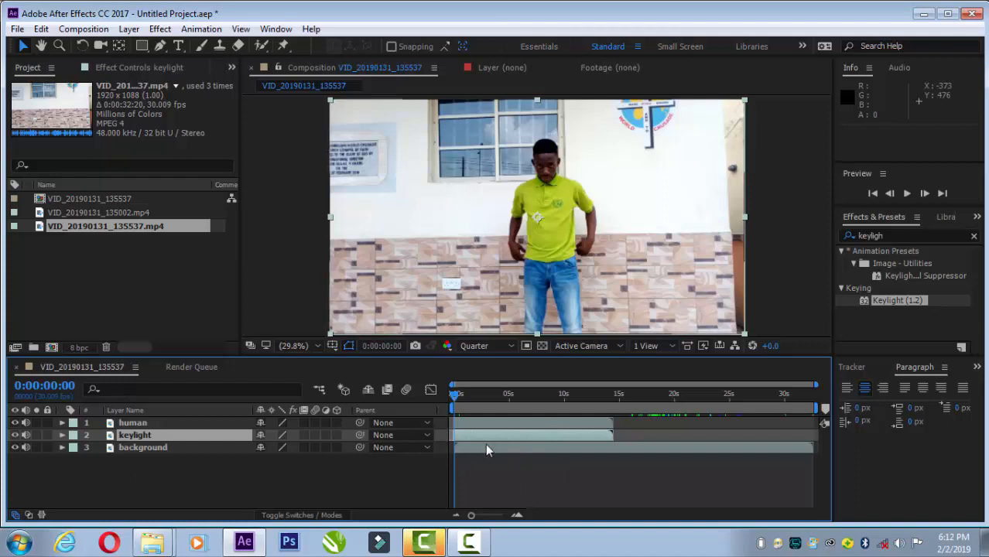
Step: Shift the background layer five frames earlier, to an in point of -0:00:00:05
mouse_move(469, 542)
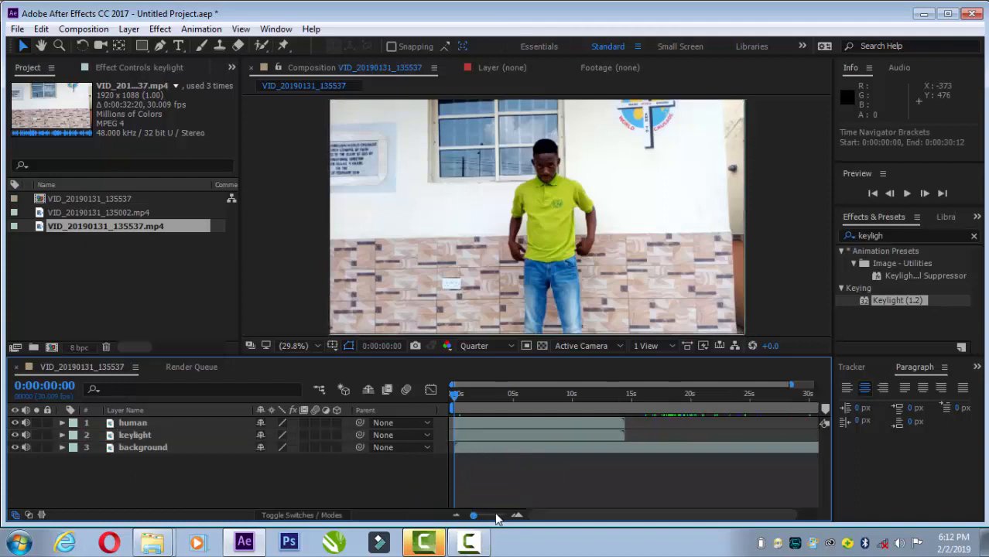
left_click_drag(472, 515, 499, 516)
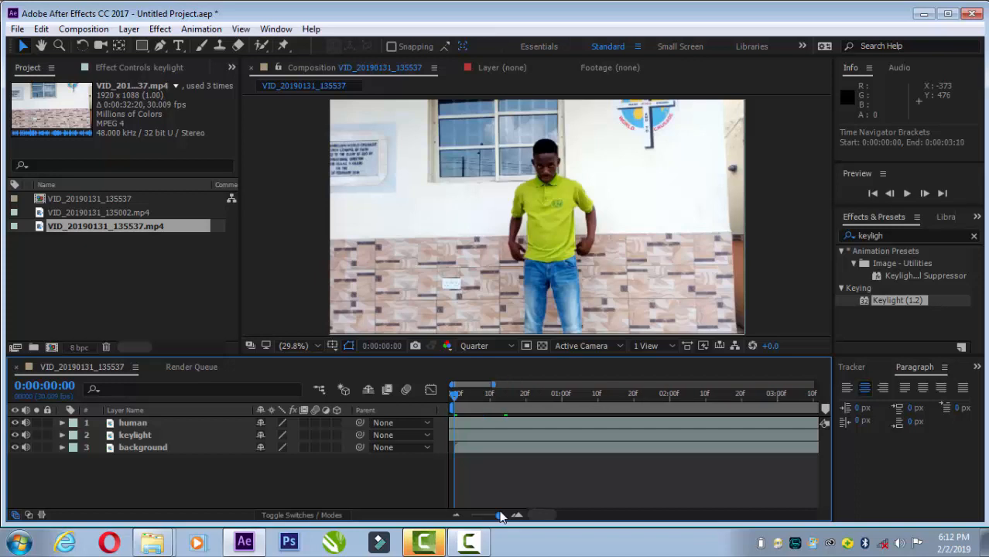
left_click(462, 447)
left_click_drag(462, 451, 457, 446)
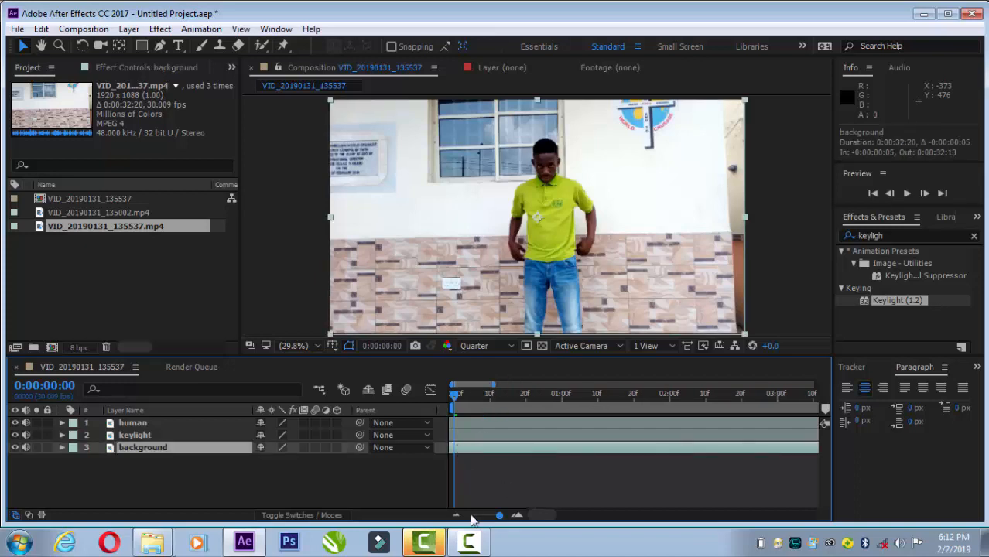
left_click_drag(499, 517, 470, 515)
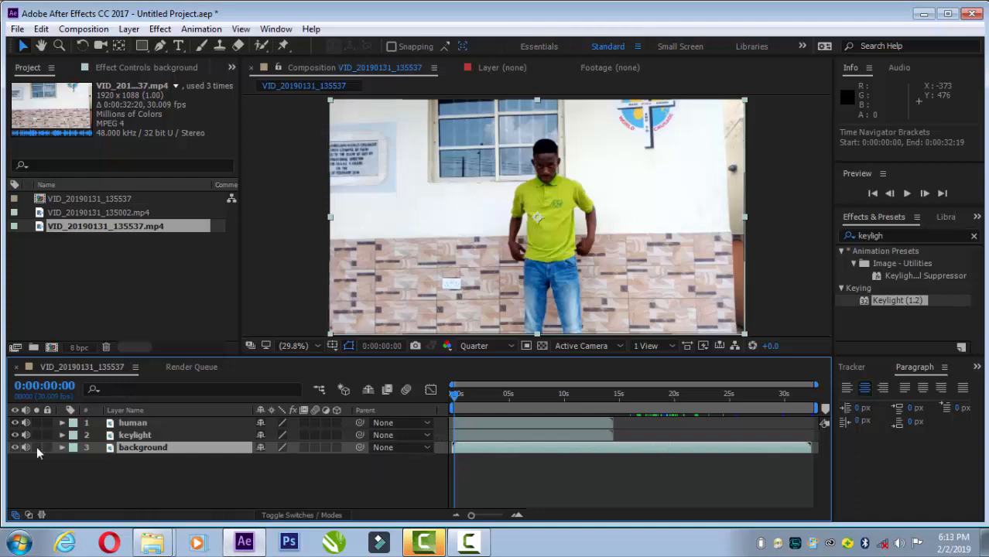
Step: Hide the human and keylight layers so only the background layer is shown
left_click(15, 423)
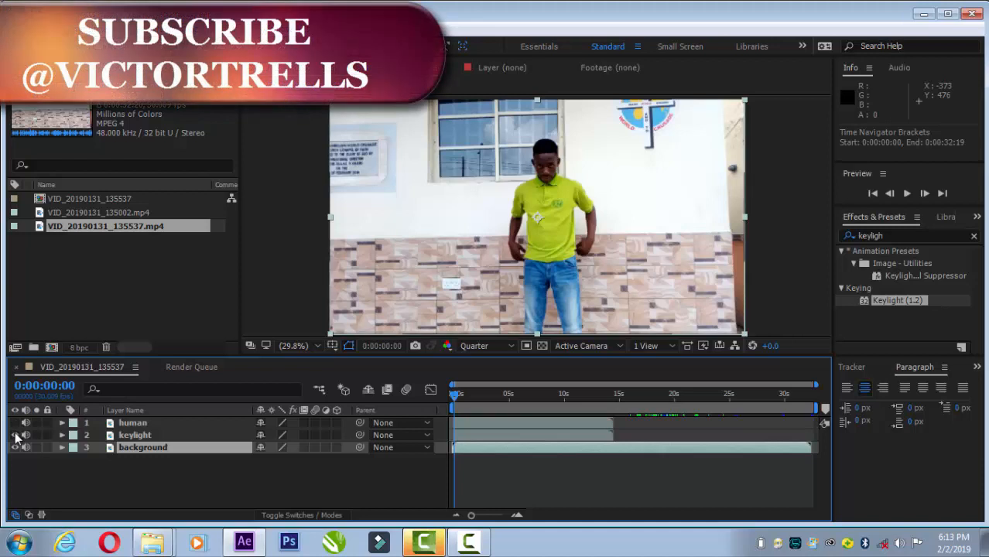
left_click(16, 435)
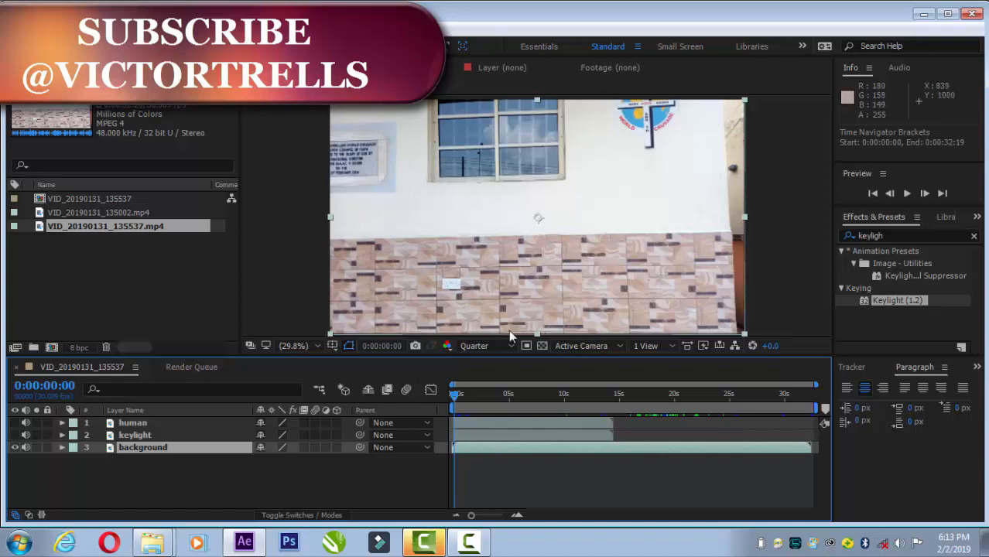
Step: Apply Freeze Frame to the background layer at 0:00:00:00
right_click(468, 450)
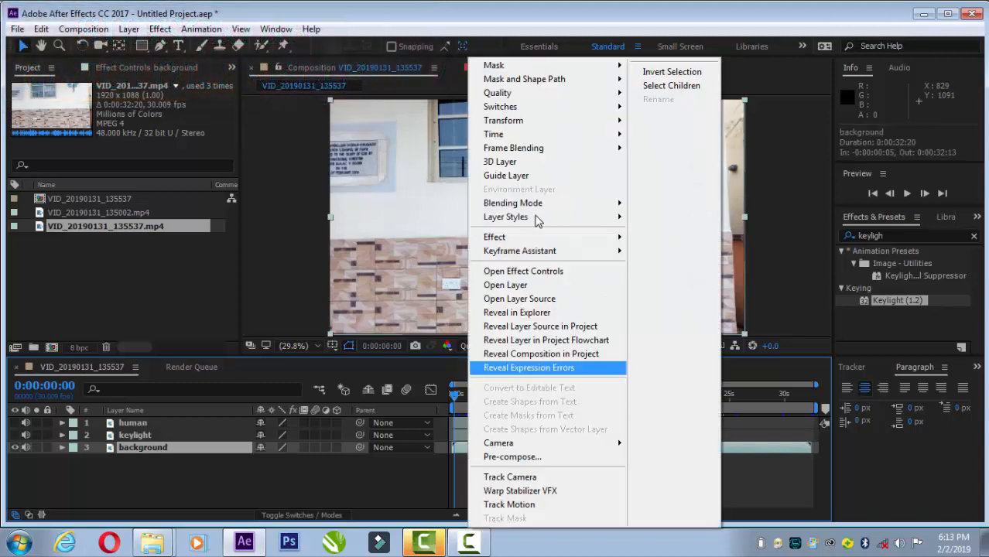
mouse_move(586, 135)
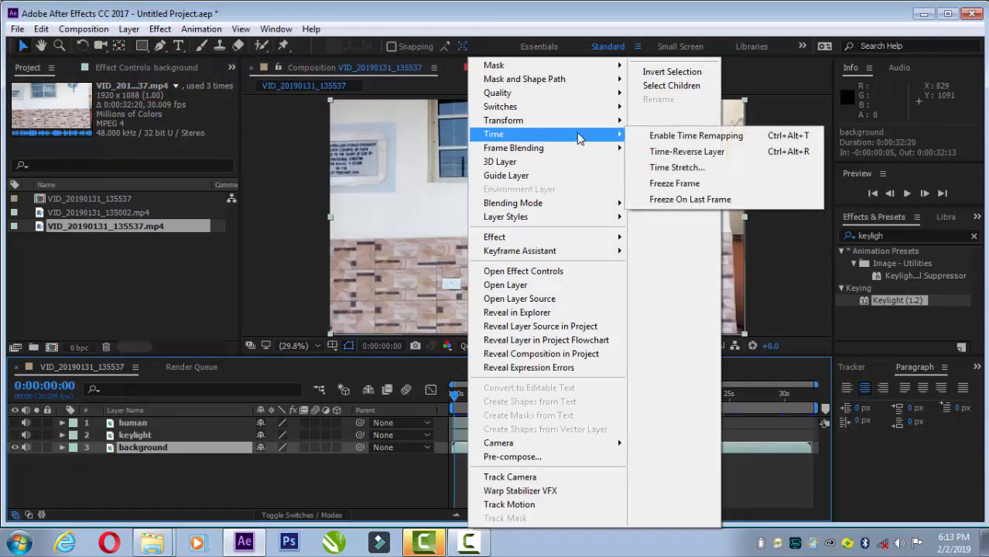
left_click(674, 183)
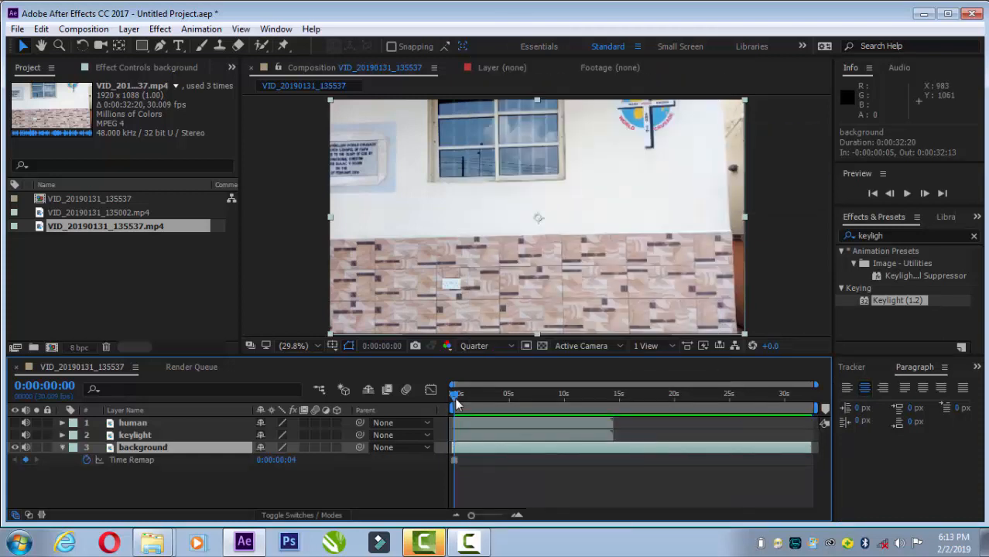
mouse_move(455, 397)
left_mouse_down()
mouse_move(483, 397)
mouse_move(452, 410)
left_mouse_up()
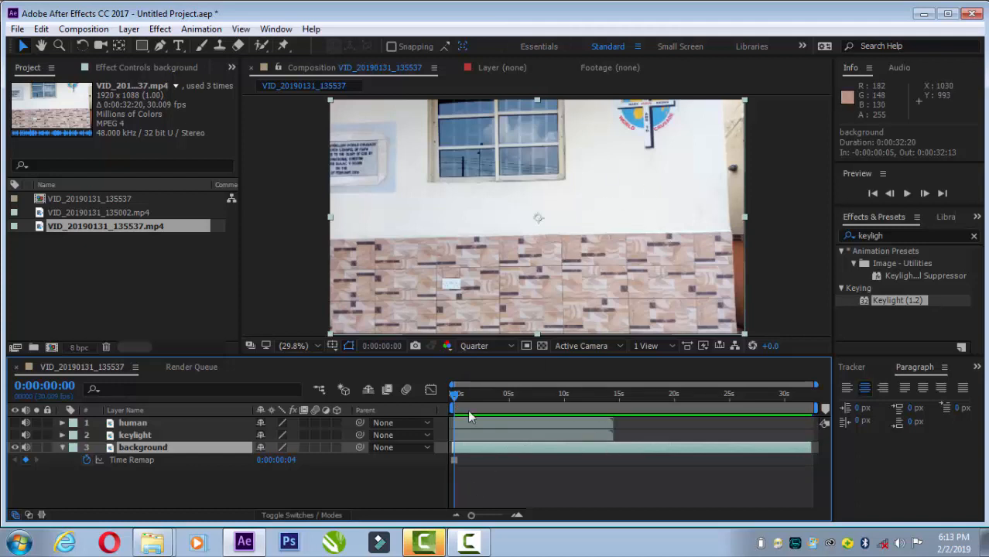
Step: Show the keylight layer and apply the Keylight (1.2) effect to it
left_click(15, 435)
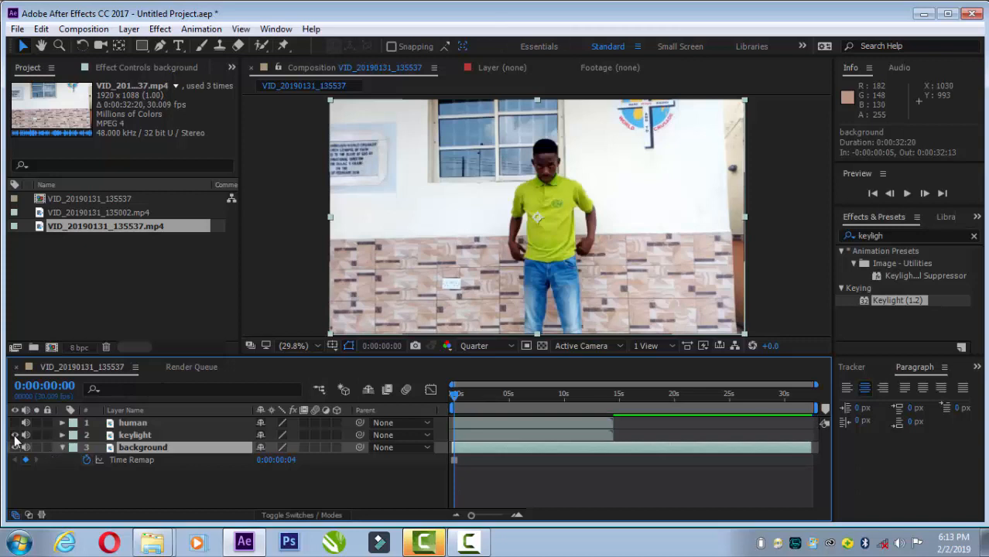
left_click(144, 435)
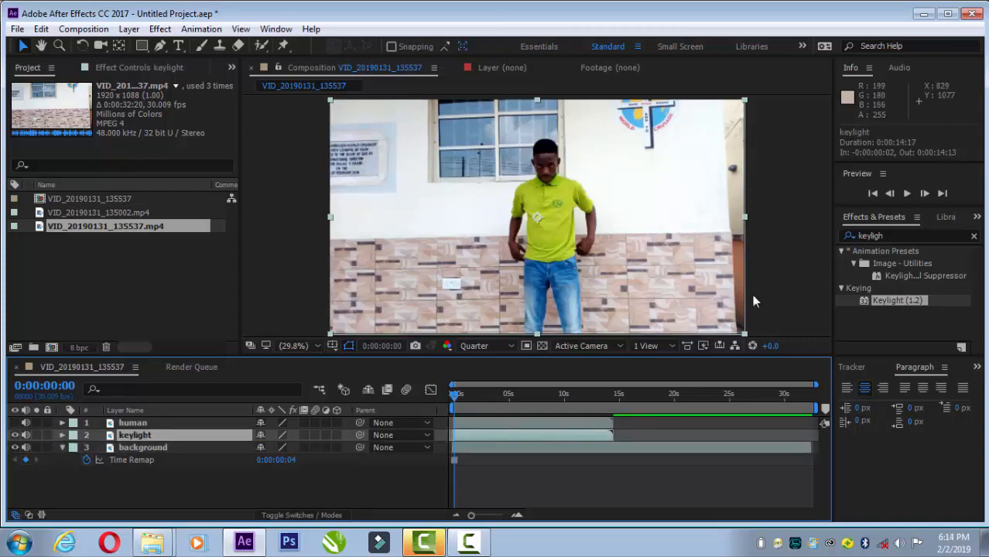
left_click_drag(910, 235, 837, 239)
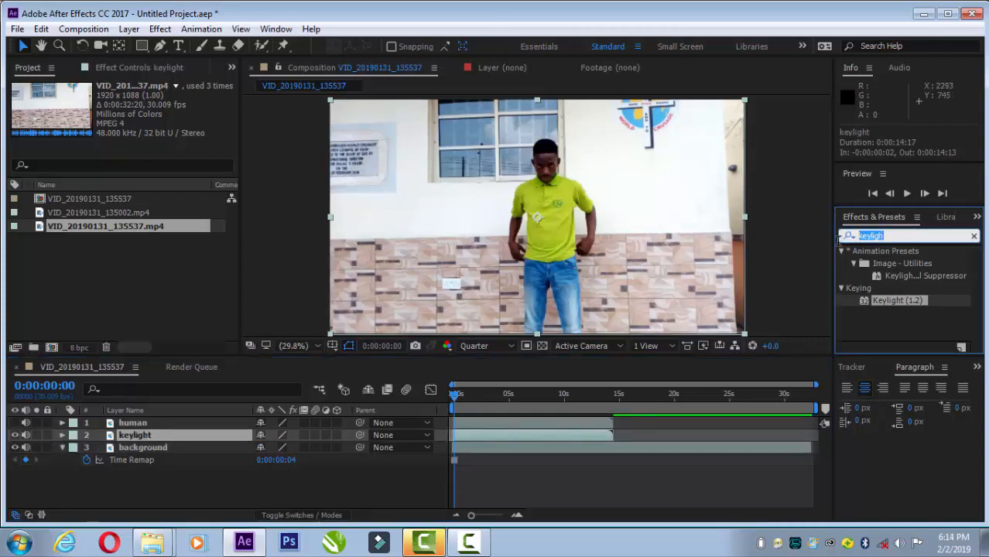
type("keyli")
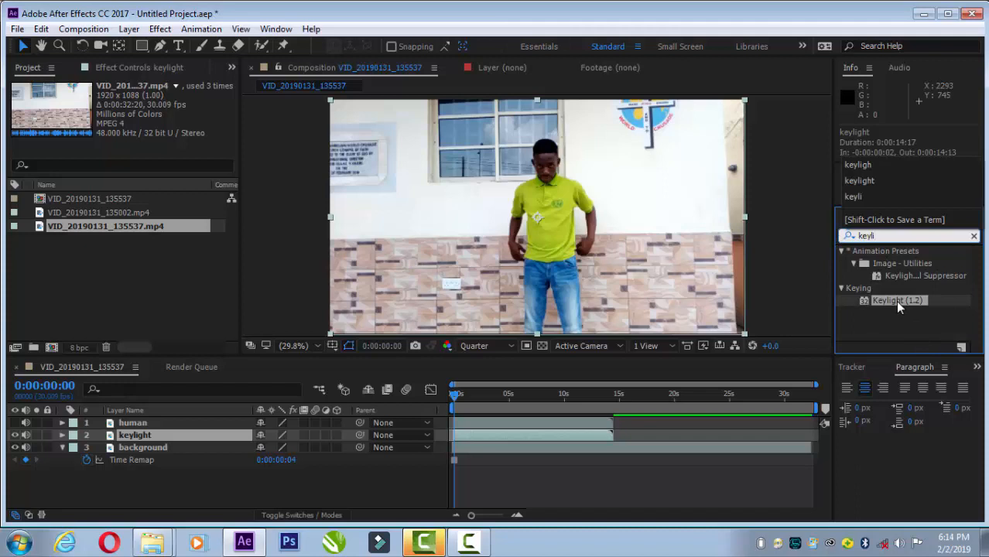
double_click(896, 300)
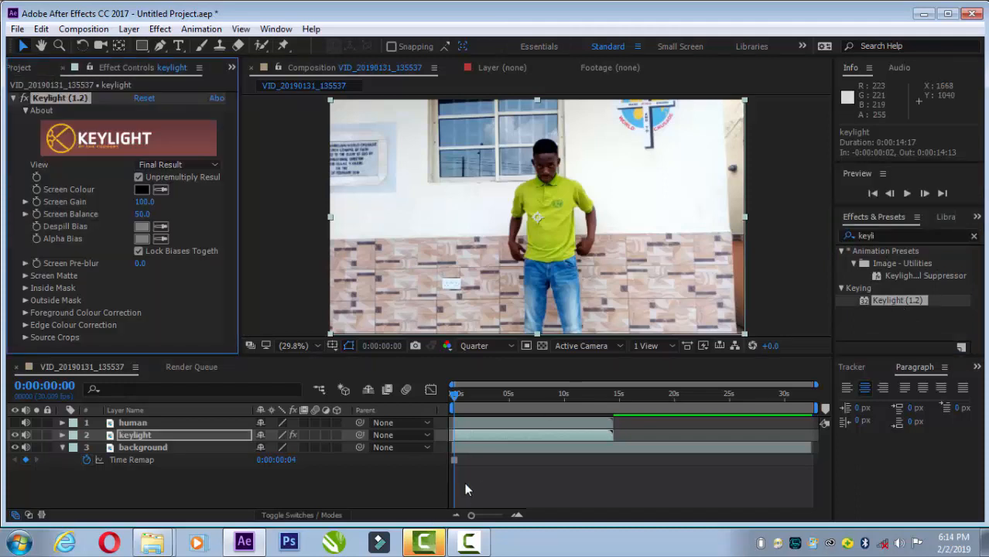
Step: Sample the yellow-green shirt as Keylight's Screen Colour and set the composition preview resolution to Full
left_click(161, 189)
left_click(562, 211)
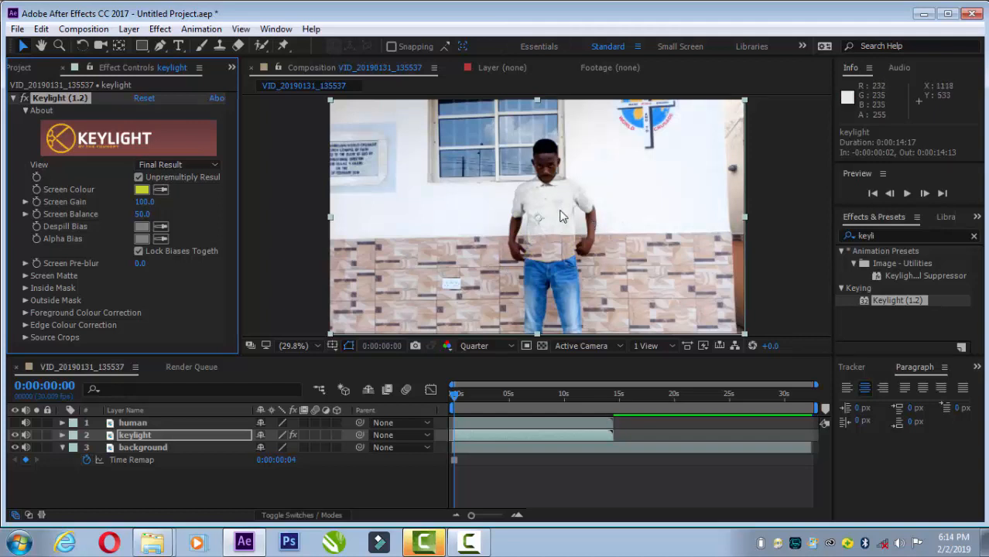
left_click(534, 449)
left_click(532, 435)
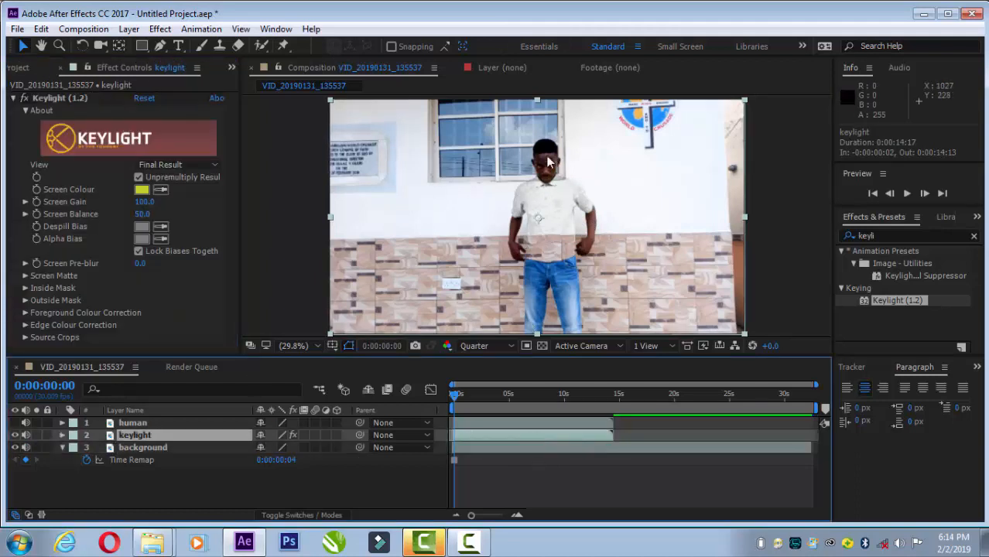
left_click(478, 347)
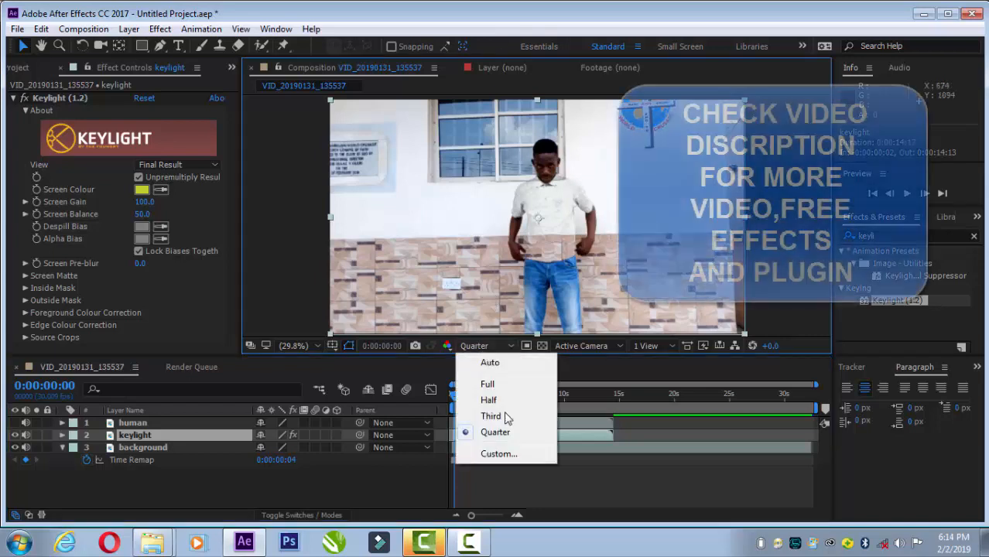
left_click(489, 385)
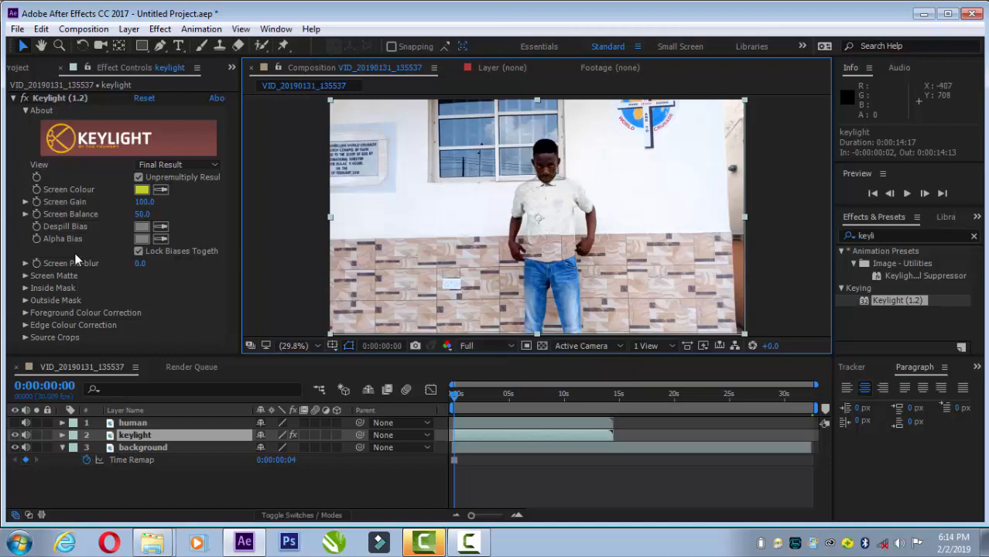
Step: Set Clip Black to 42.0 in the Screen Matte settings of the keylight layer's Keylight effect
left_click(25, 276)
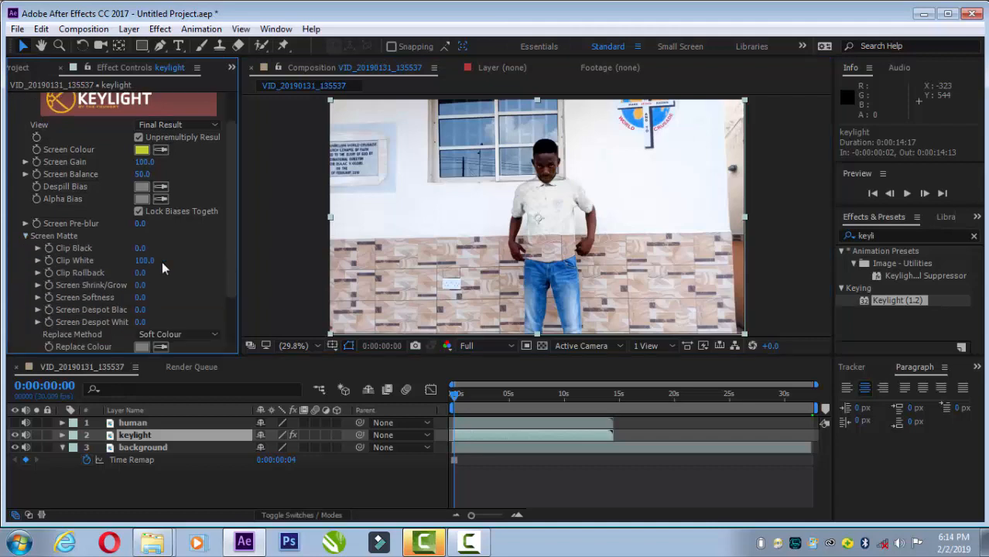
left_click(140, 248)
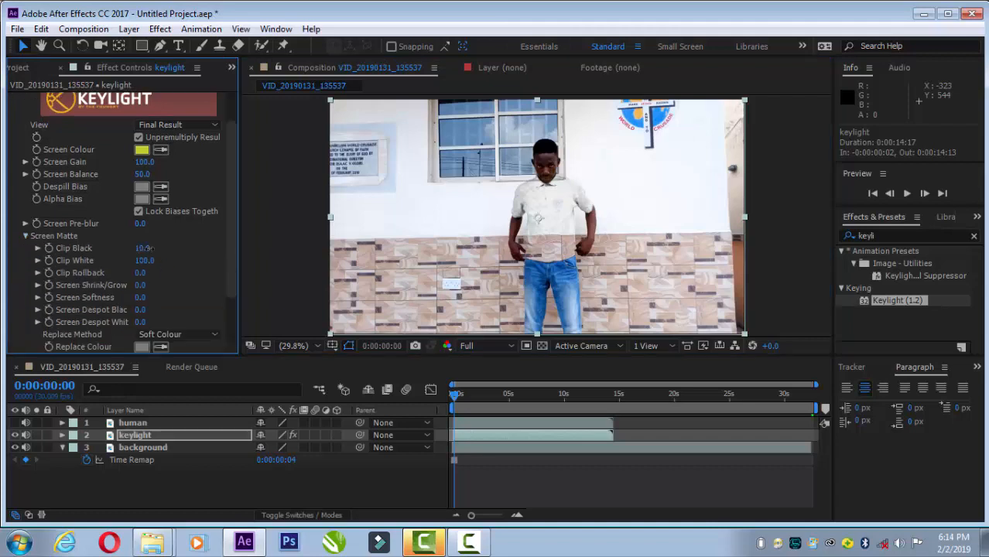
left_click_drag(151, 247, 169, 249)
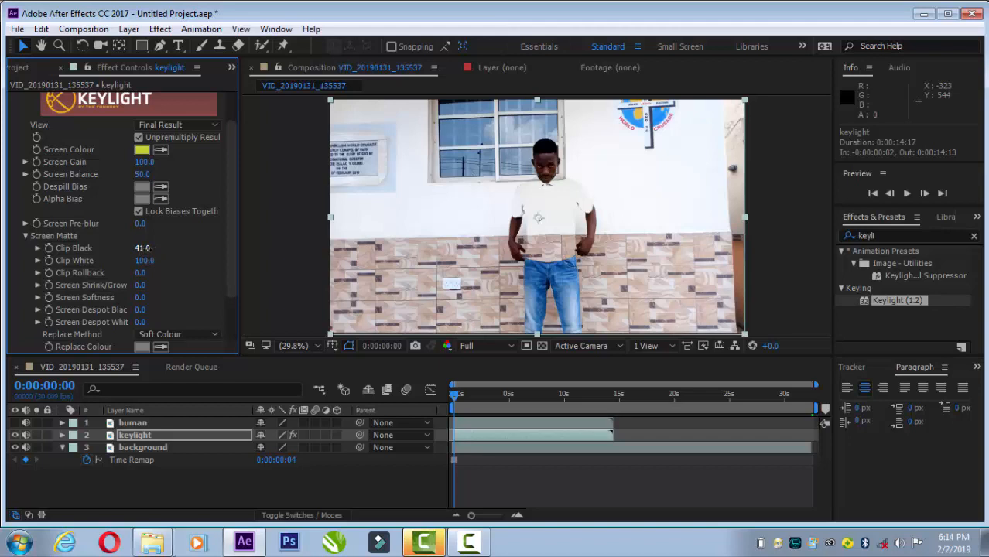
left_click_drag(146, 250, 287, 234)
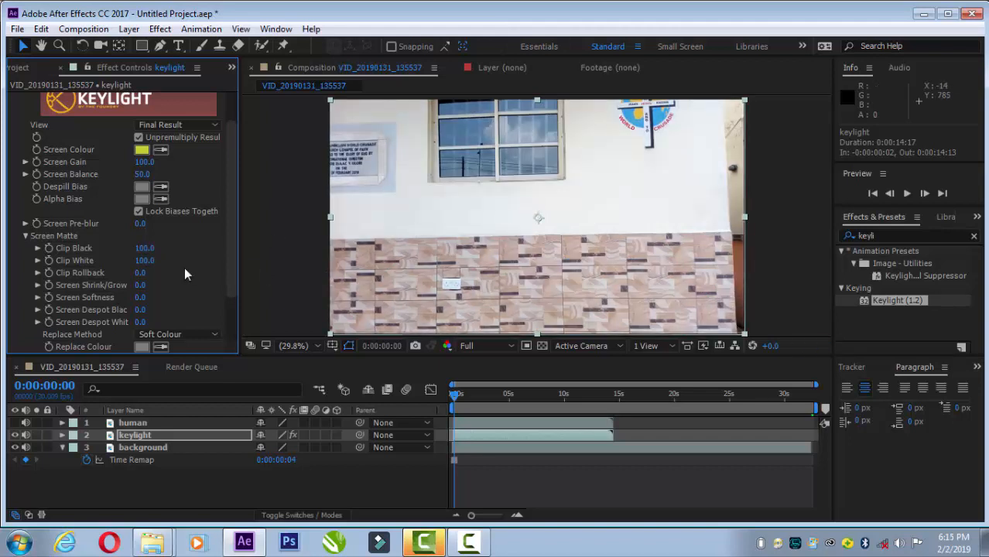
left_click_drag(116, 256, 142, 248)
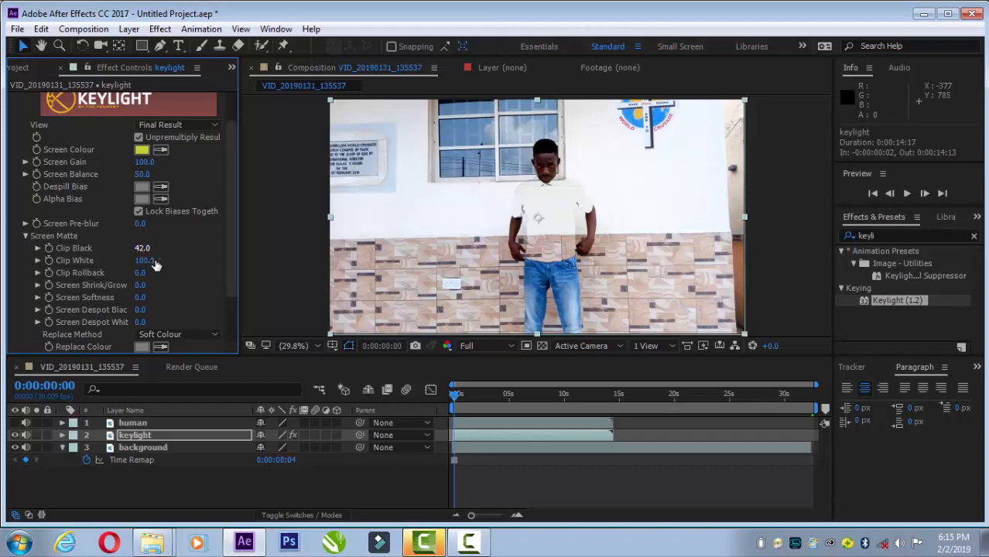
Step: Set the preview resolution to Quarter and play back the keyed shirt from the start of the composition
left_click(468, 346)
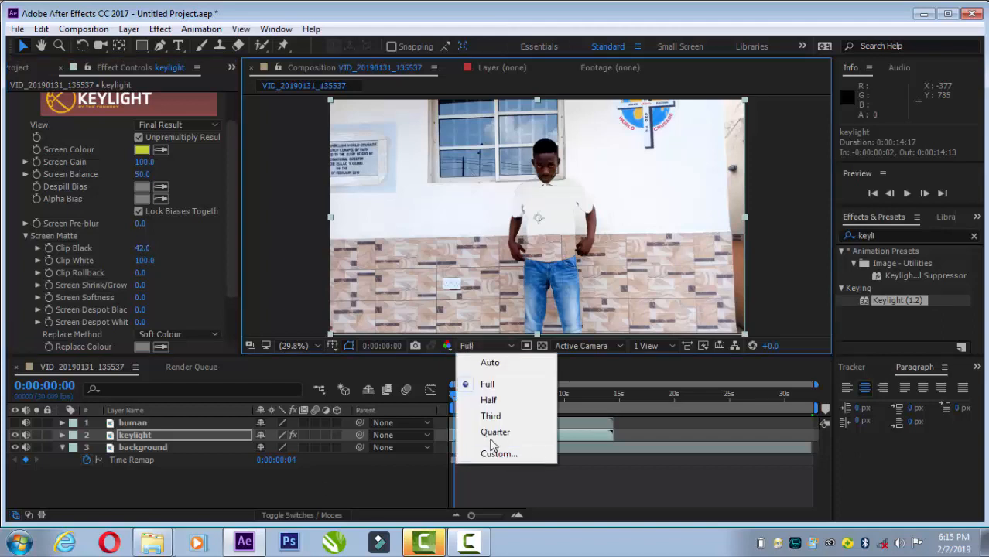
left_click(492, 432)
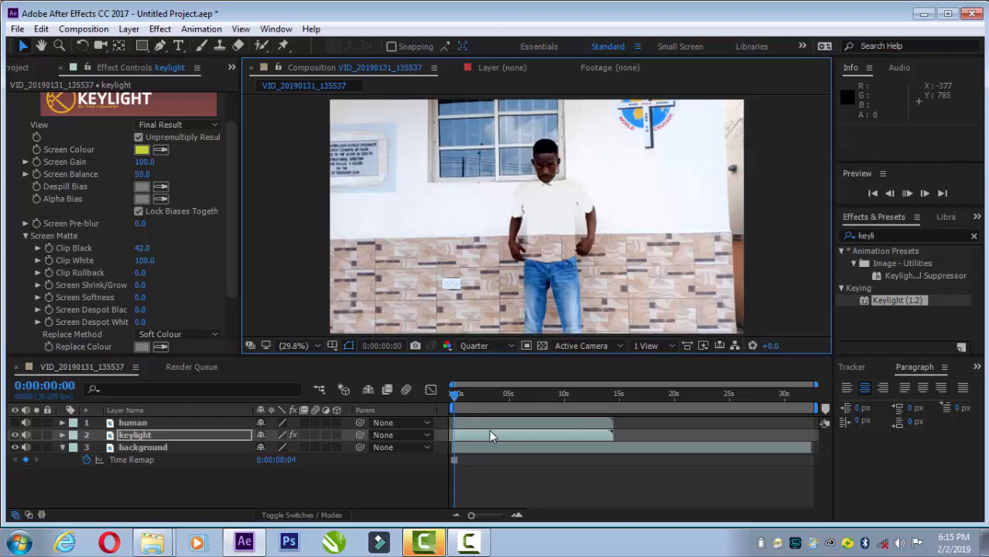
key("space")
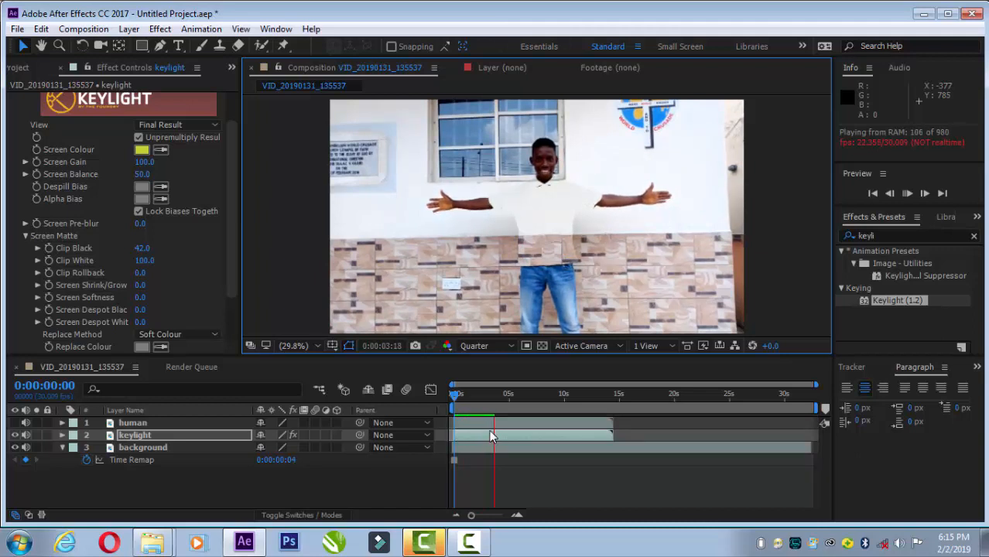
left_click(501, 394)
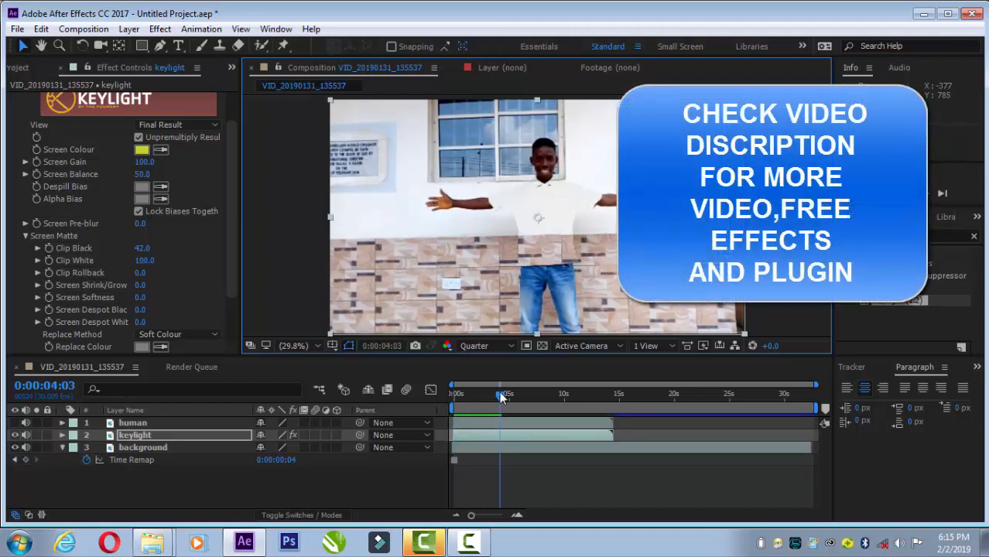
key("Home")
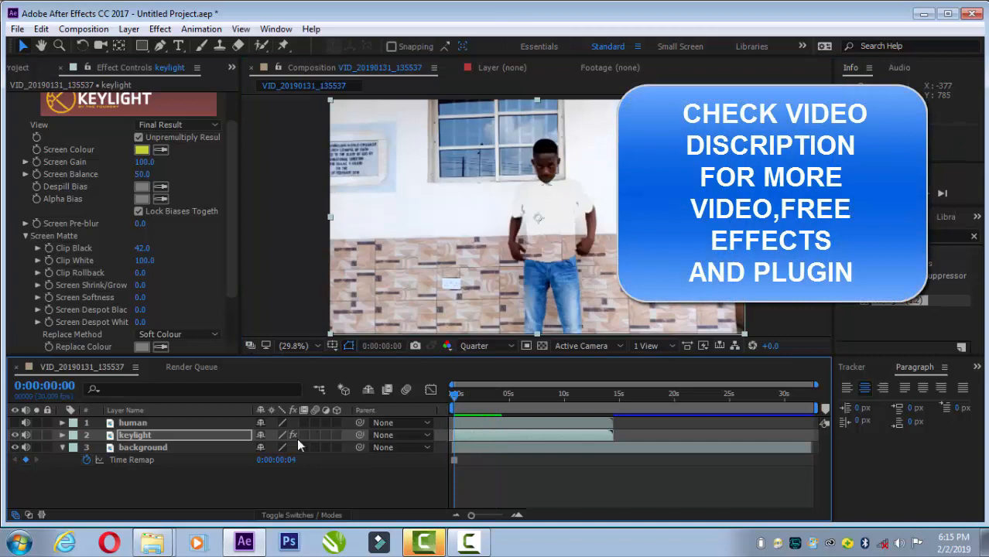
Step: Show the human layer and keyframe its Opacity from 100% at 0:00:00:00 to 0% at 0:00:01:14
left_click(215, 425)
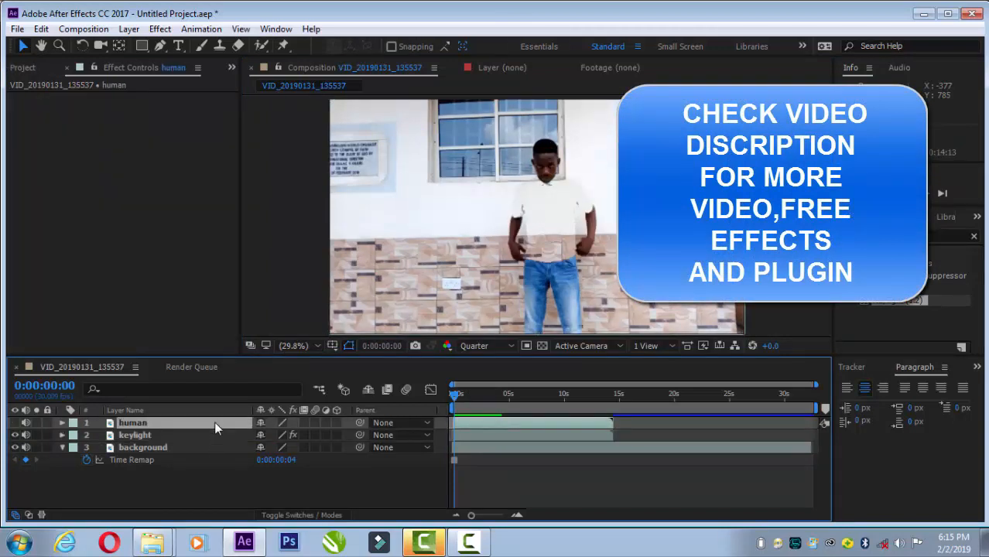
left_click(15, 423)
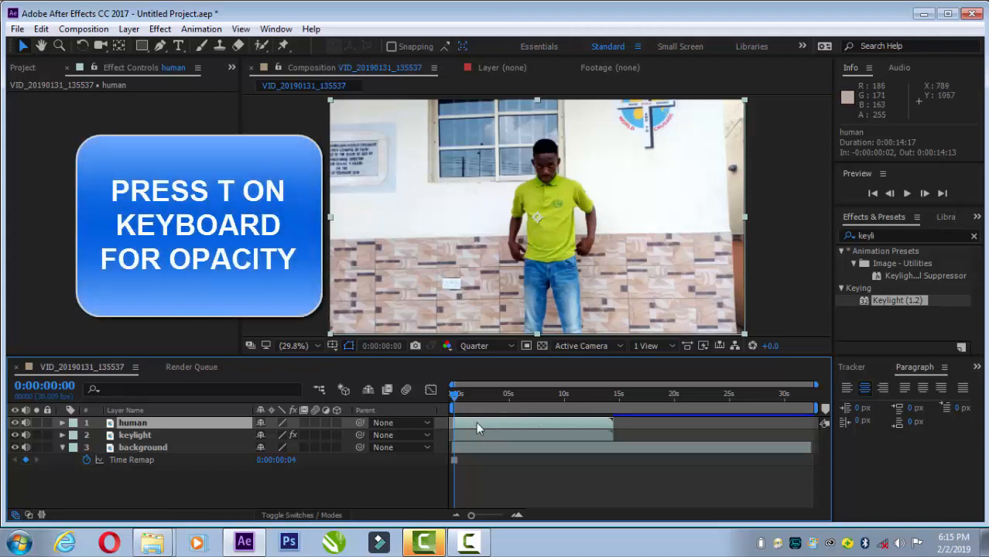
key("t")
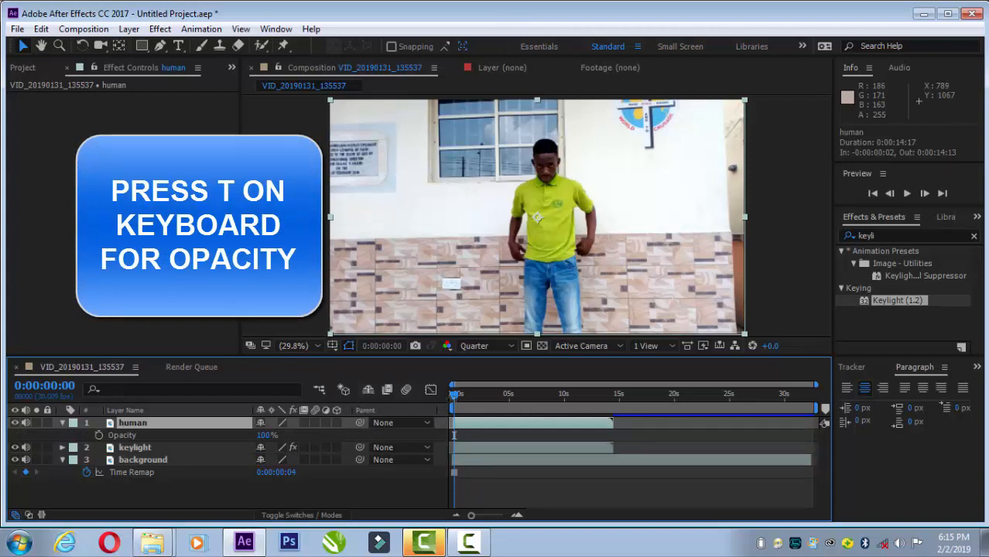
left_click(99, 435)
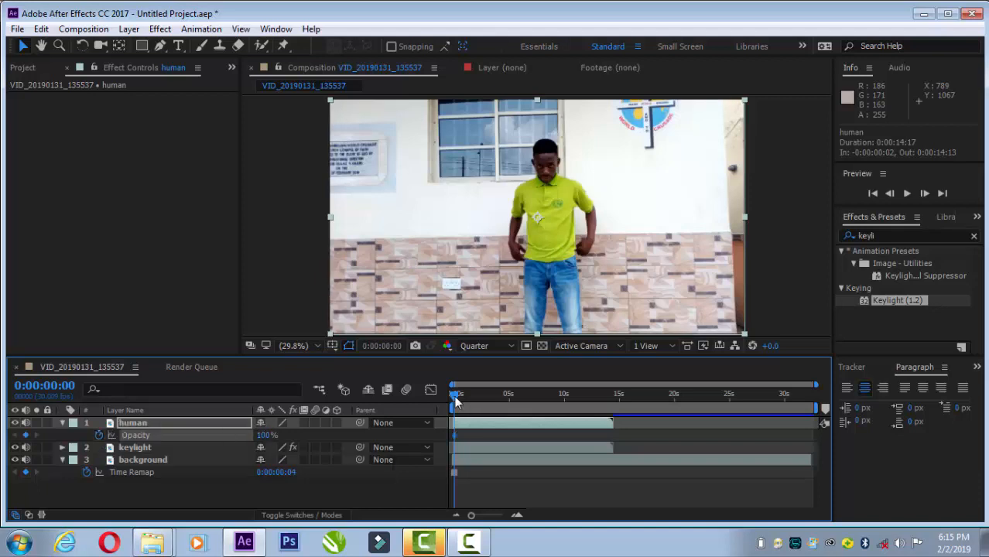
left_click_drag(455, 400, 471, 403)
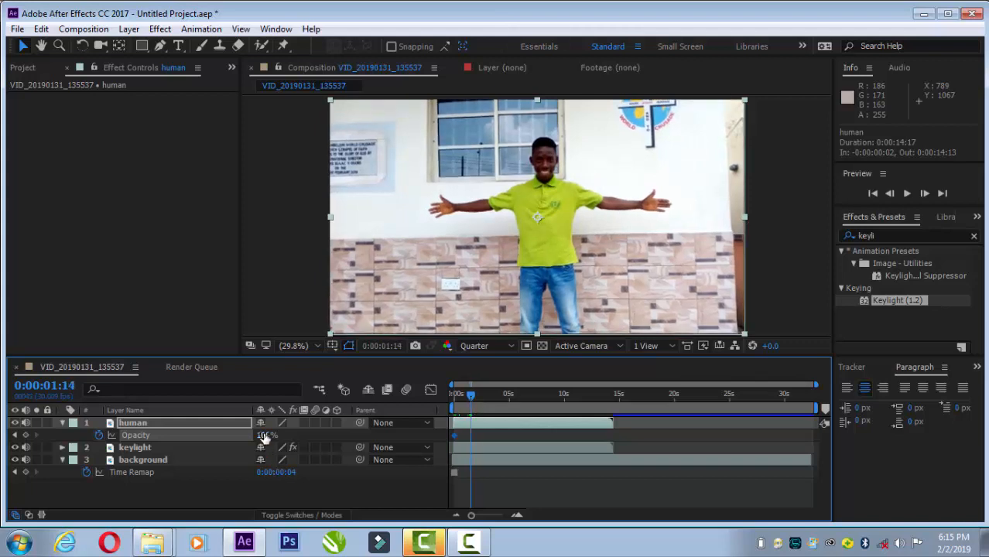
left_click_drag(263, 436, 228, 427)
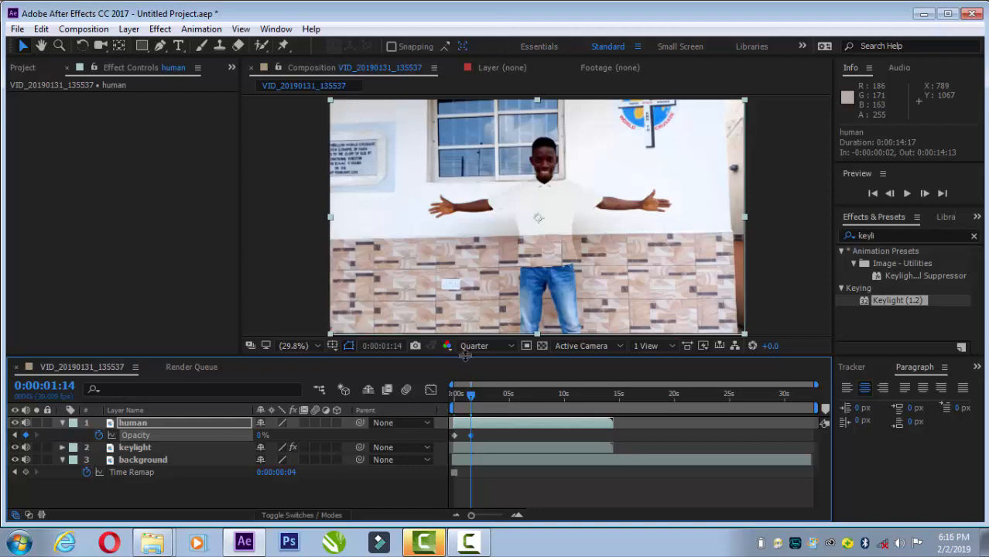
Step: Play back the human layer's opacity fade from the start of the composition
key("Home")
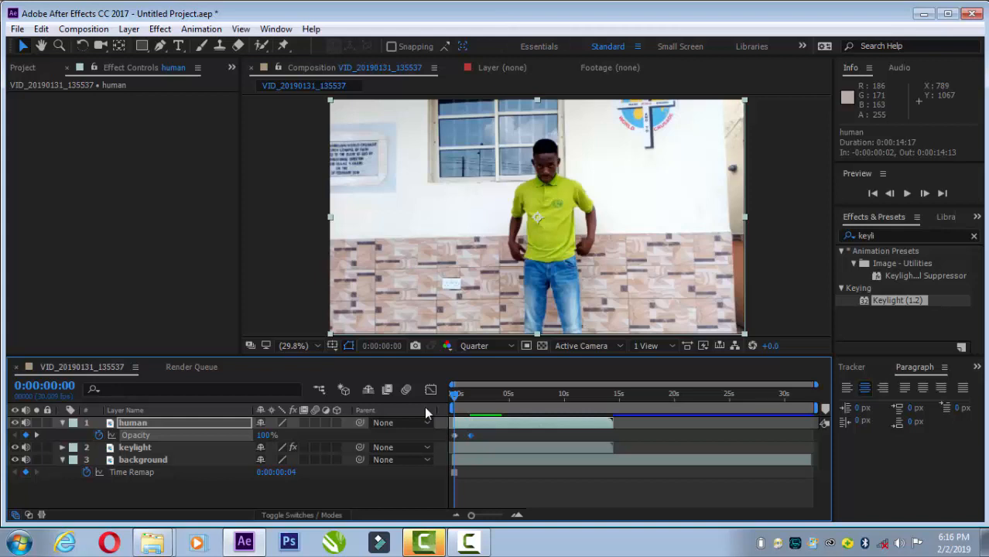
key("space")
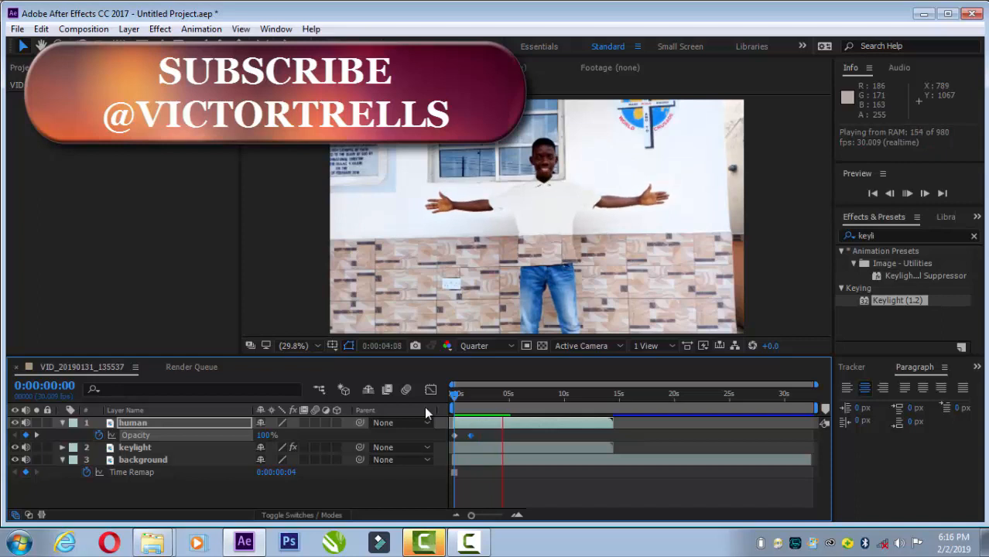
key("space")
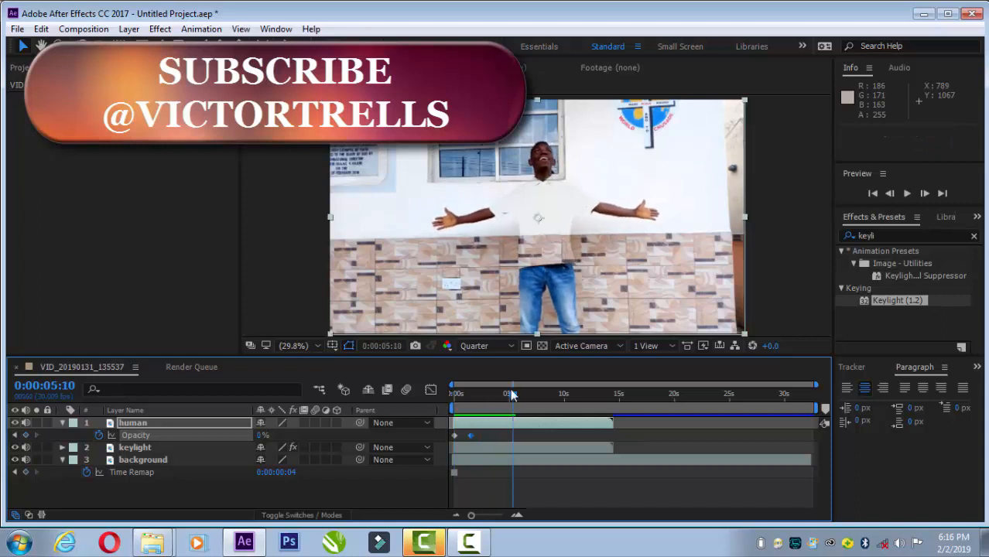
key("Home")
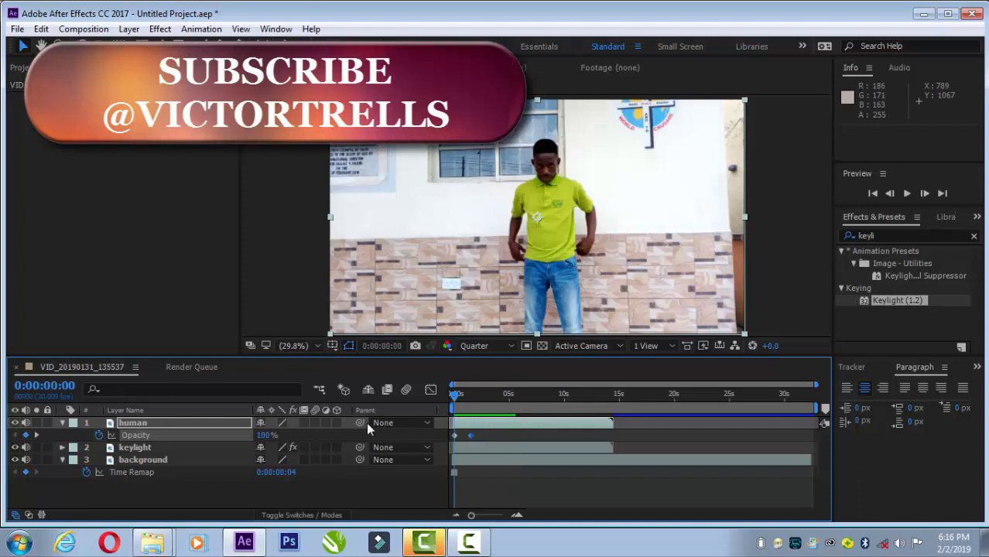
key("space")
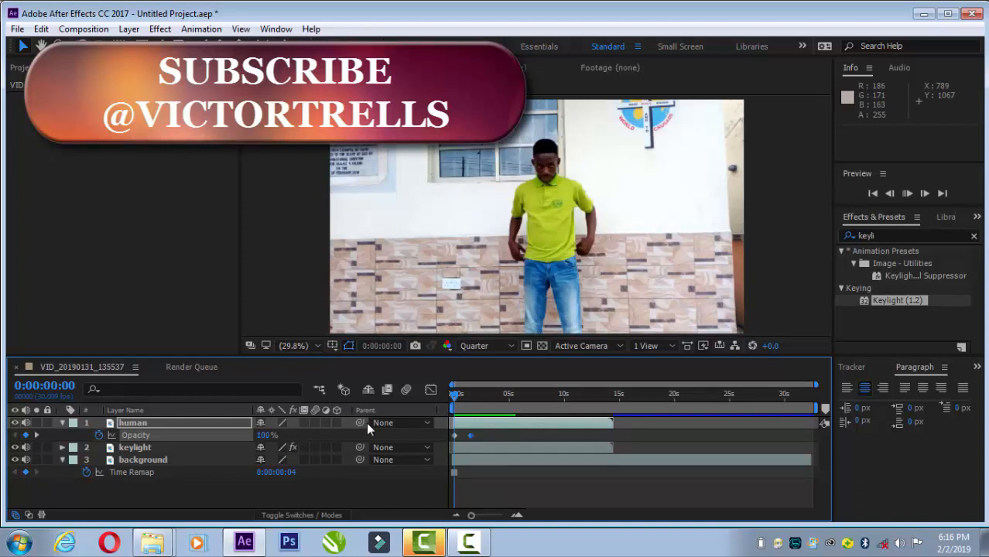
key("space")
key("space")
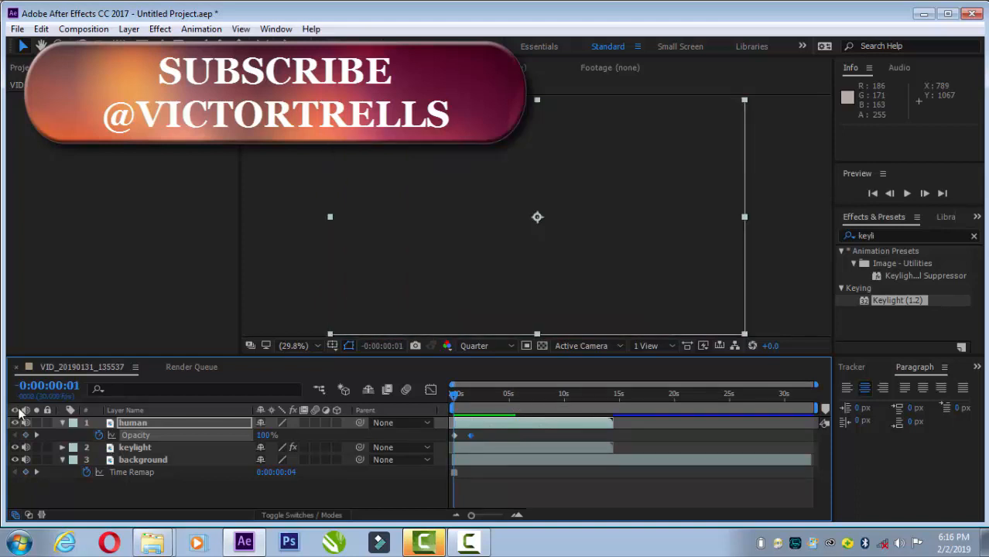
Step: Mute the human layer's audio and preview the shirt's disappearing effect again from the beginning
left_click(26, 423)
left_click(457, 399)
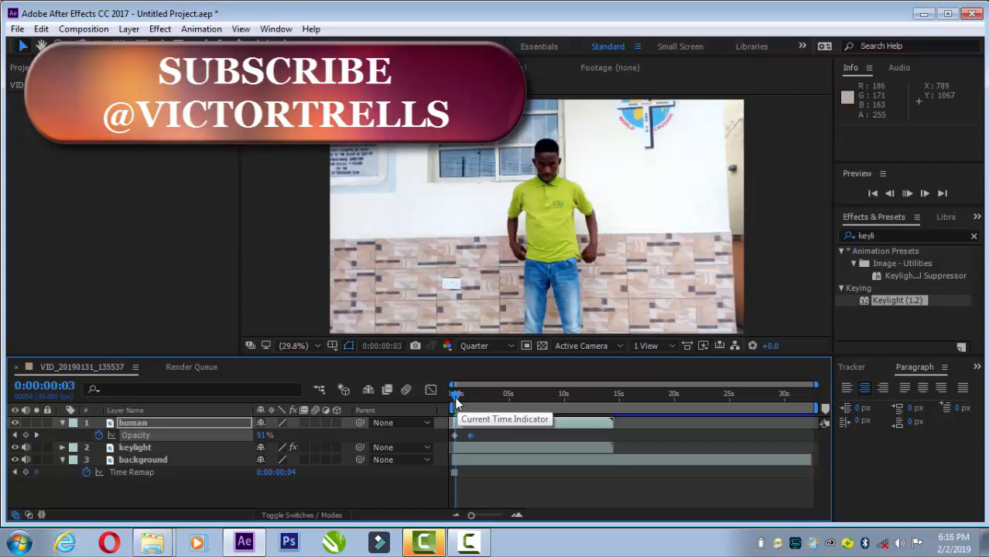
key("space")
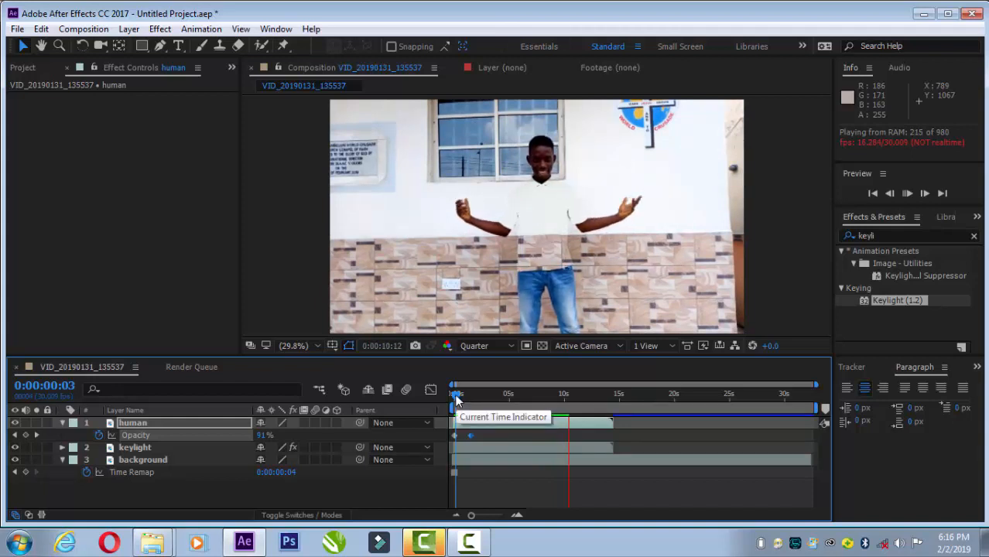
left_click_drag(465, 391, 446, 403)
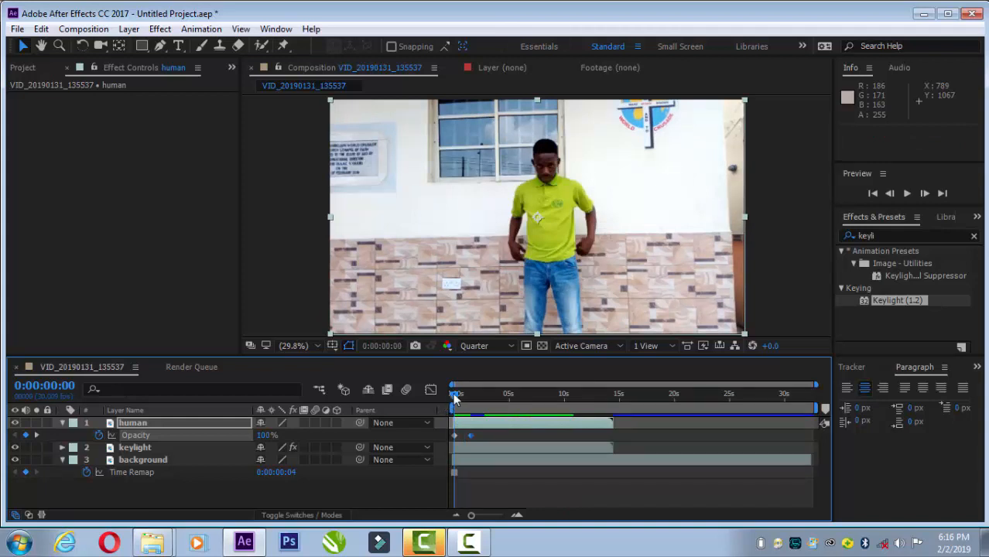
key("space")
key("space")
key("space")
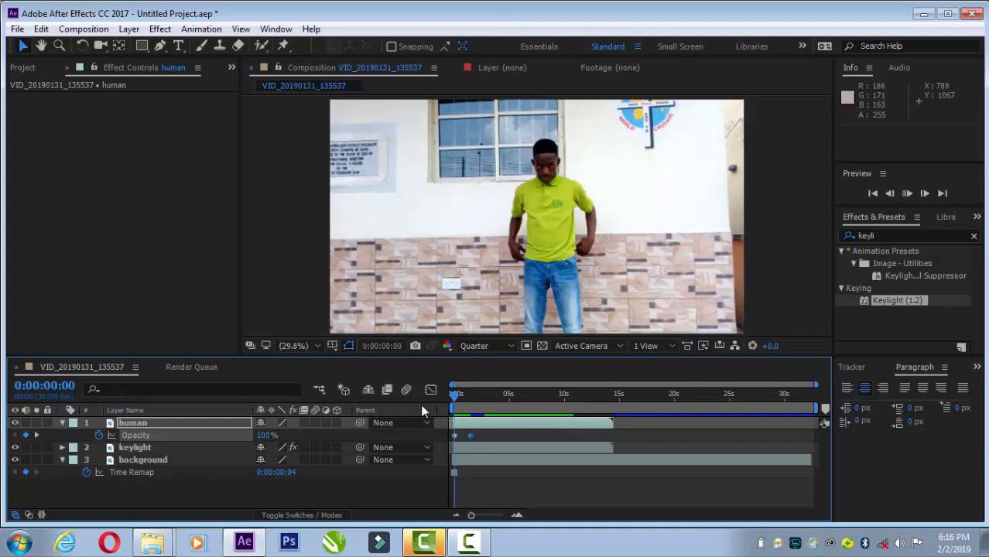